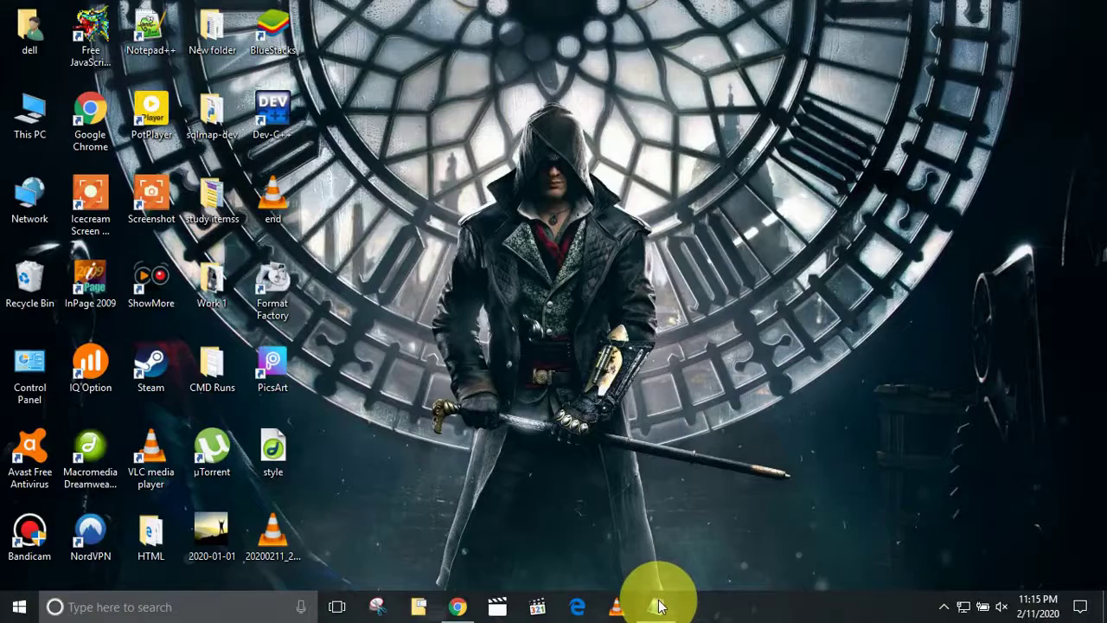
In the IDM Notepad checklist, select the intro and the first step's text.
click(657, 605)
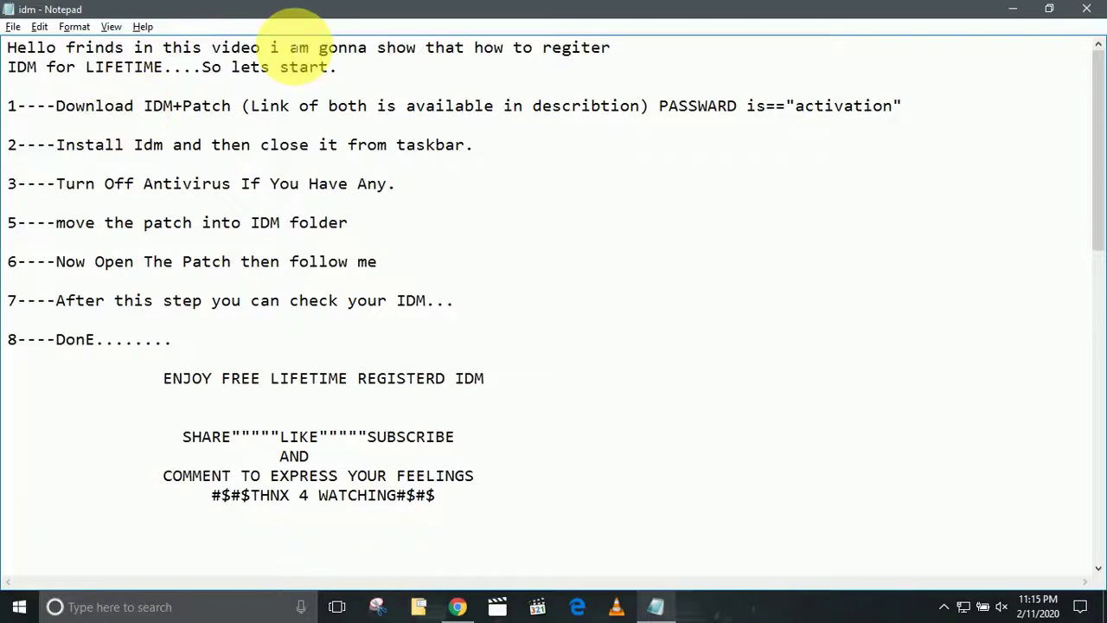
key(shift+End)
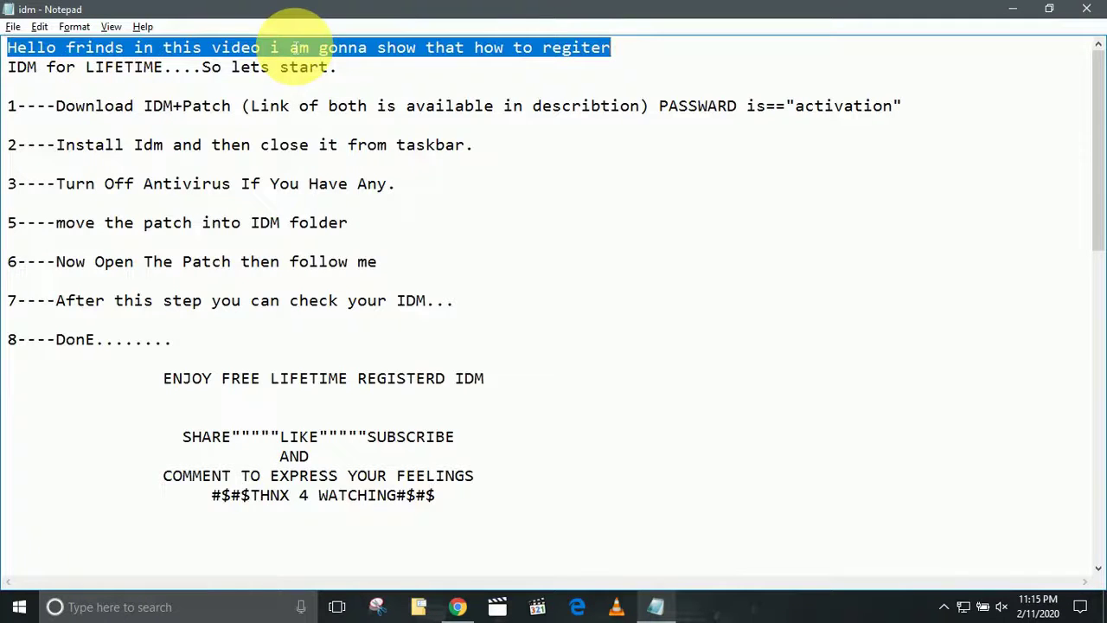
key(shift+Down)
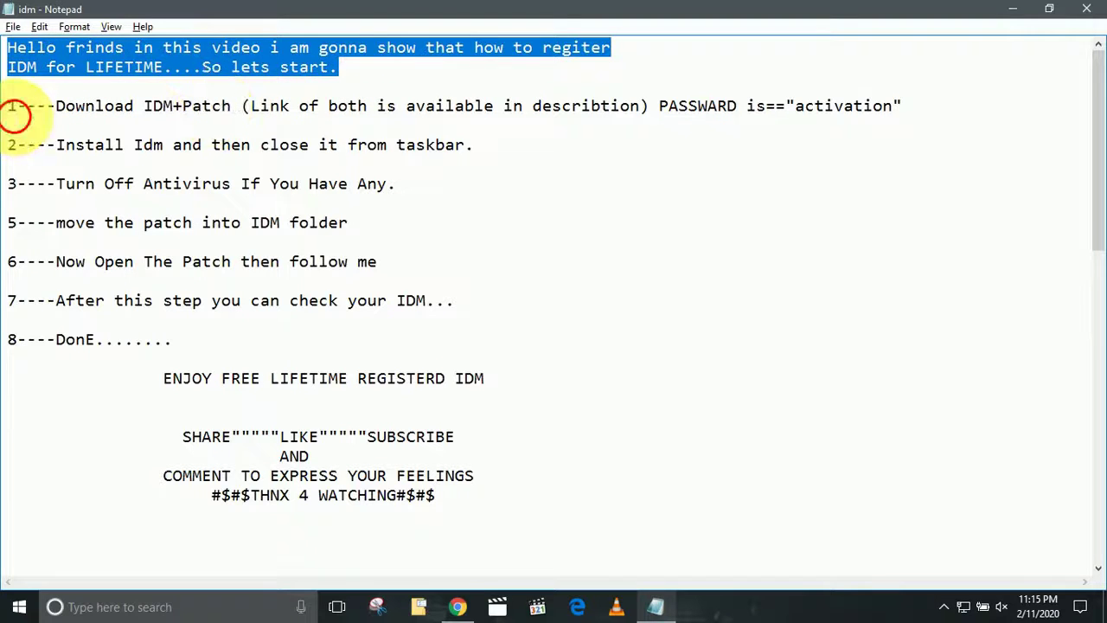
drag(15, 110, 765, 110)
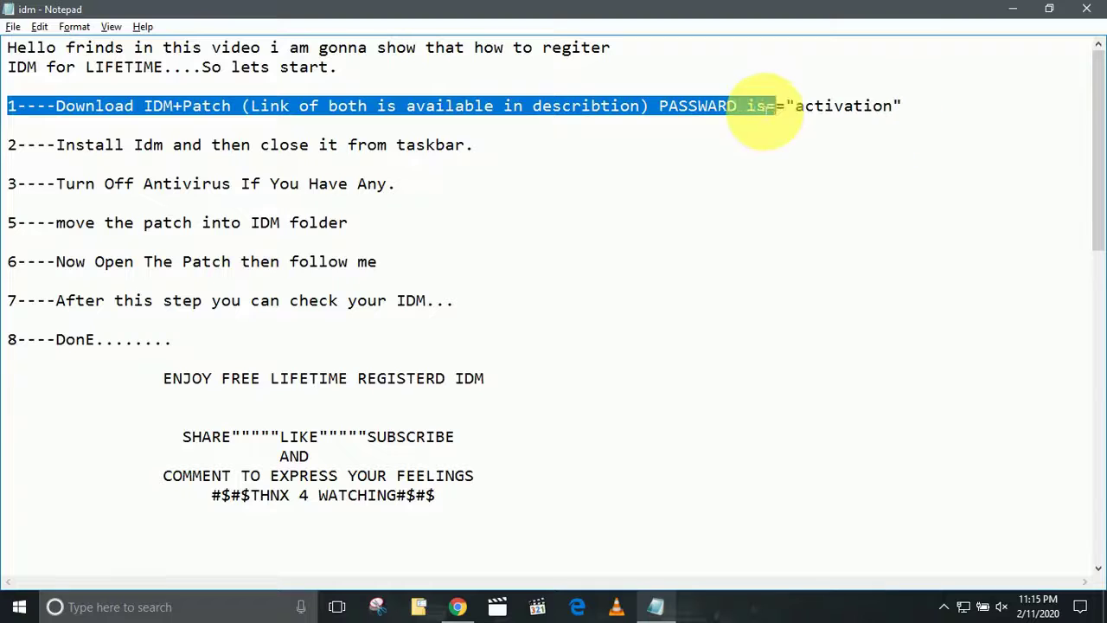
click(658, 110)
key(shift+Home)
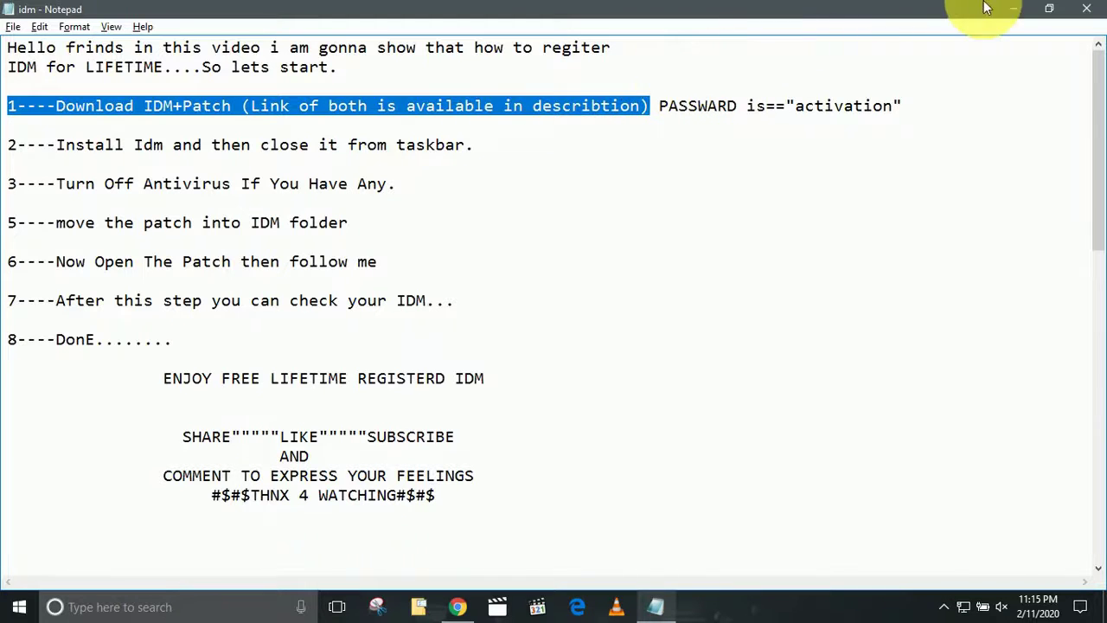
Check the MediaFire download page, then highlight the 'Install Idm' step on checklist line 2.
click(1018, 9)
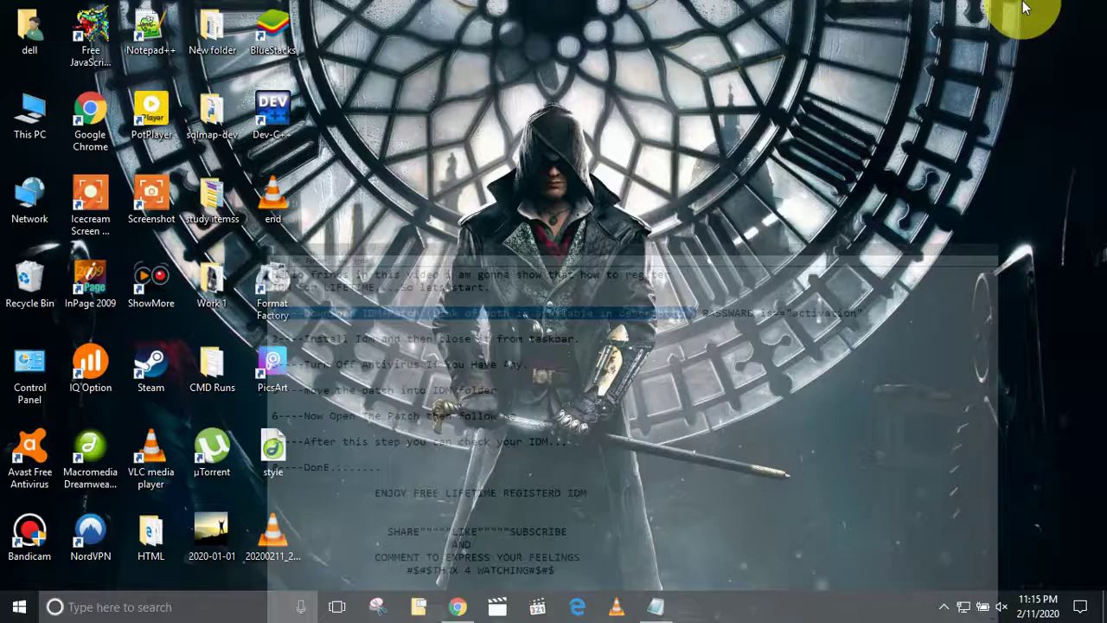
click(459, 608)
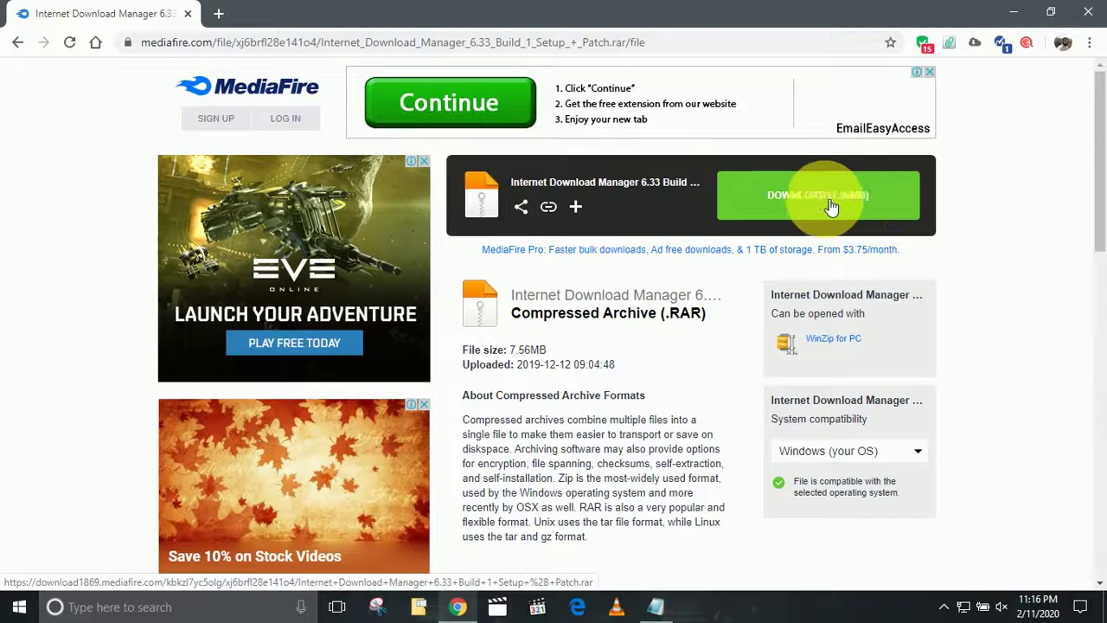
click(1017, 8)
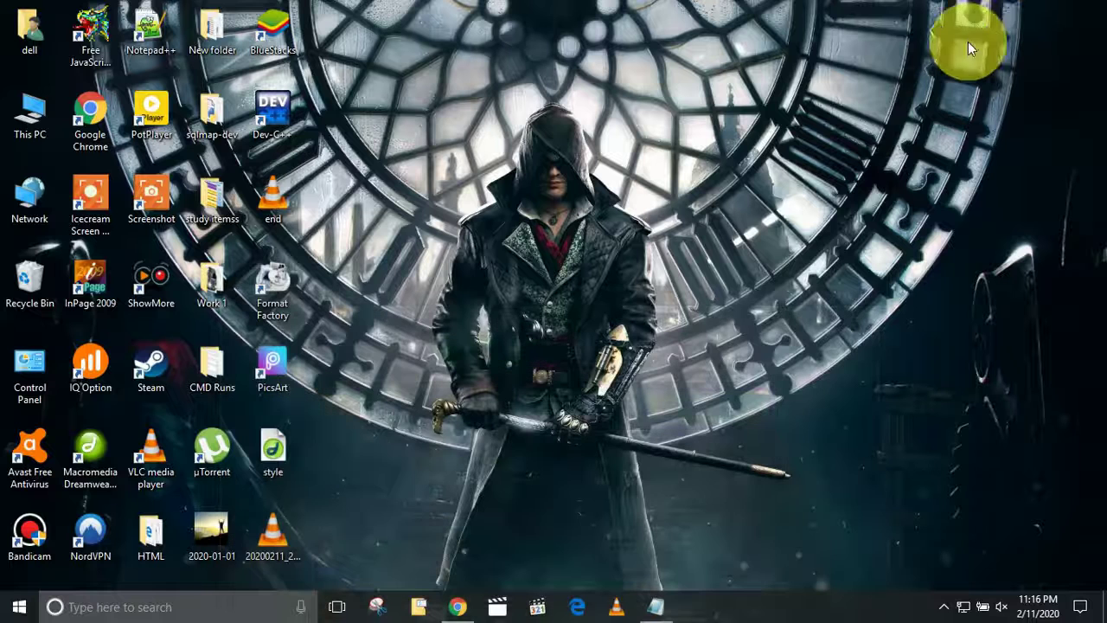
click(655, 608)
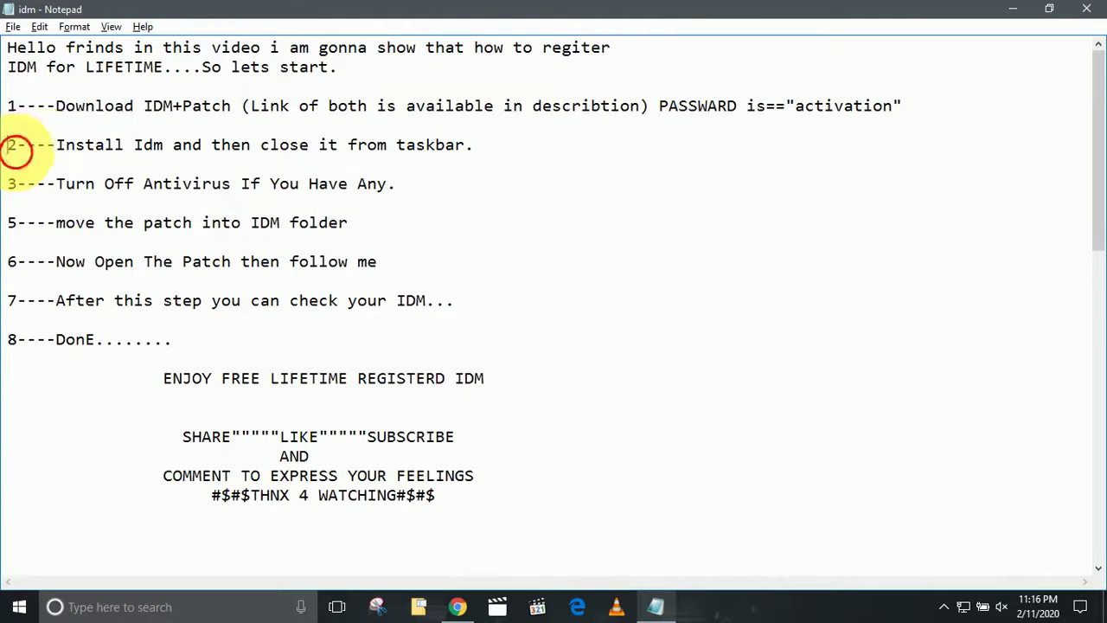
drag(17, 143, 162, 147)
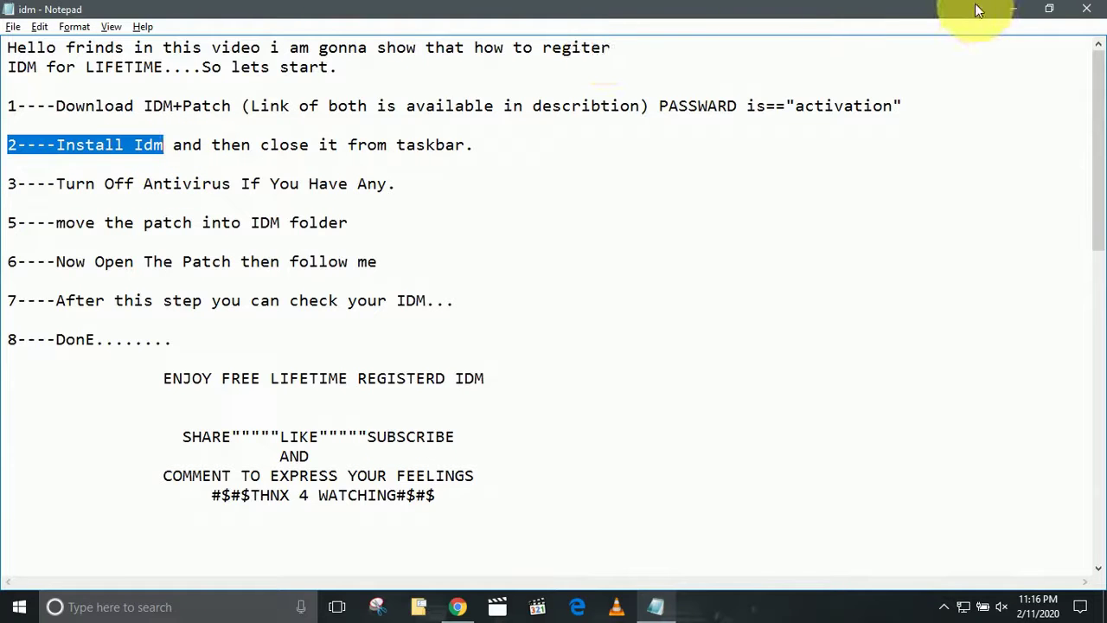
click(1014, 9)
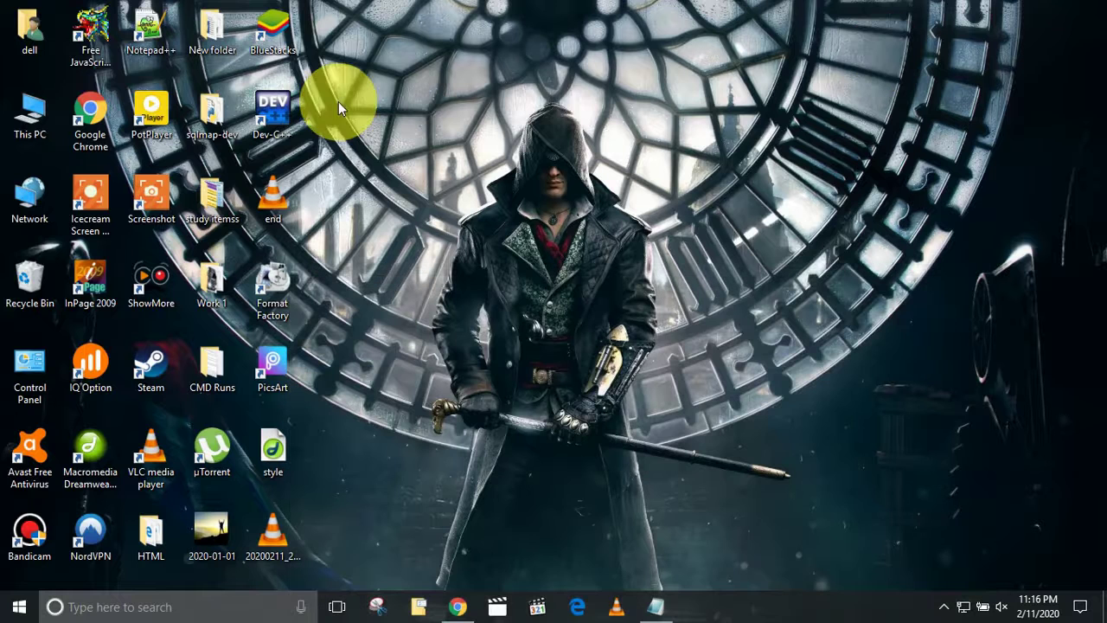
From This PC > Downloads, extract the IDM .rar into 'Internet Download Manager 6.33 Build 1 Setup + Patch\'.
double_click(23, 104)
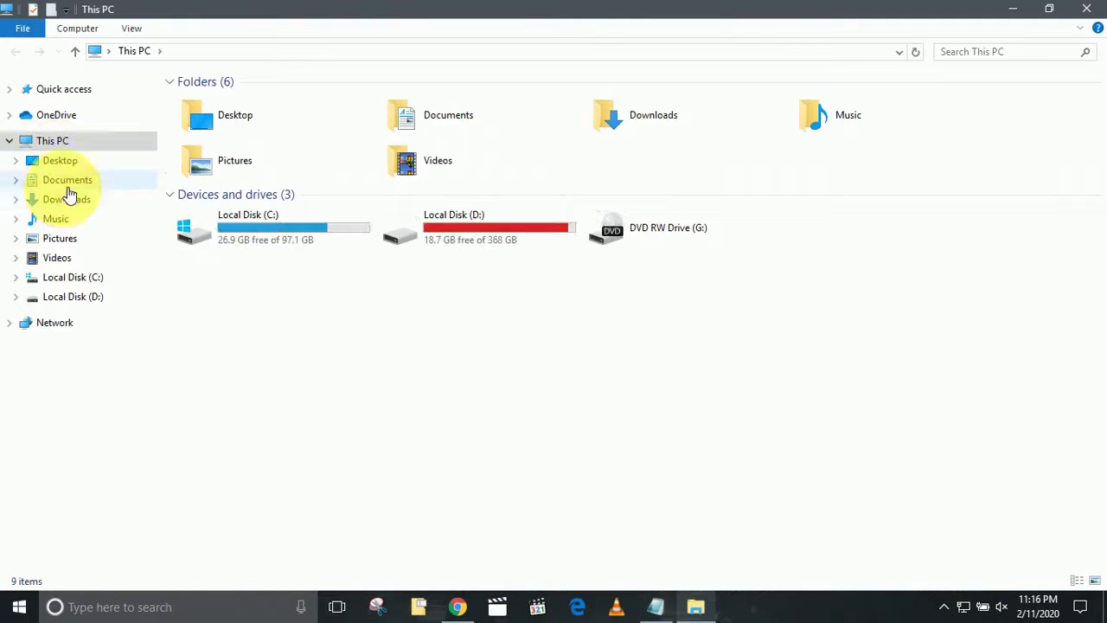
click(69, 199)
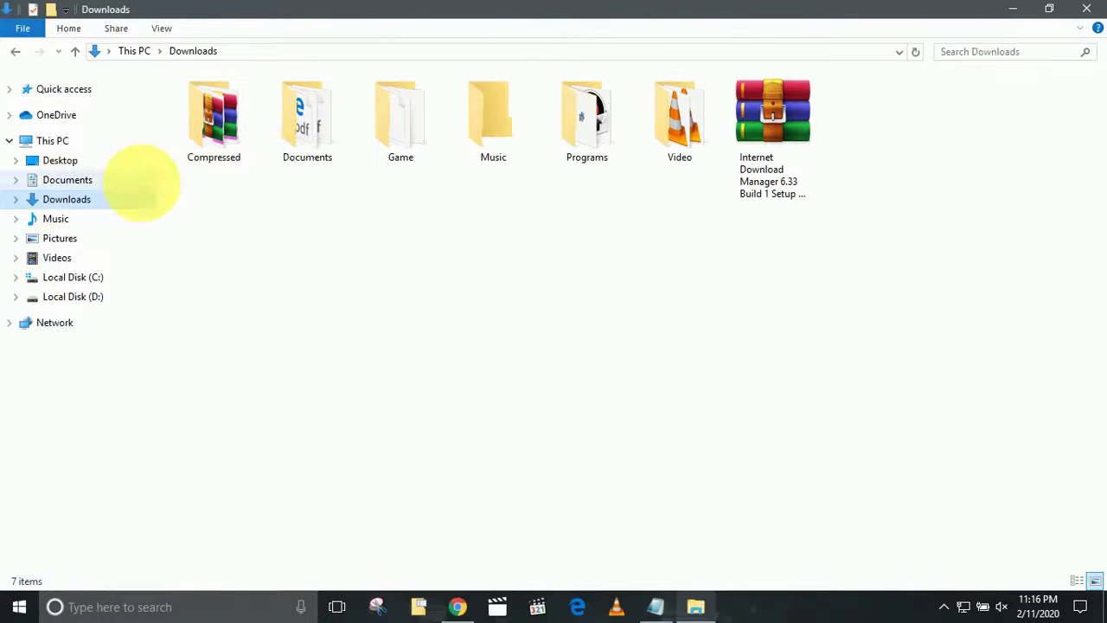
right_click(743, 128)
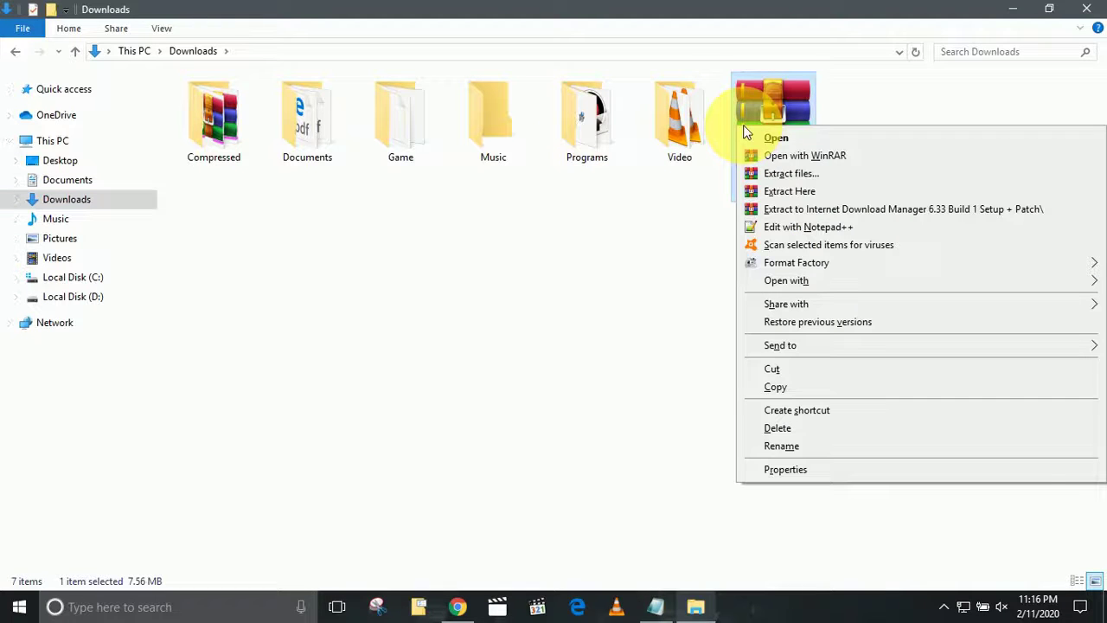
click(788, 216)
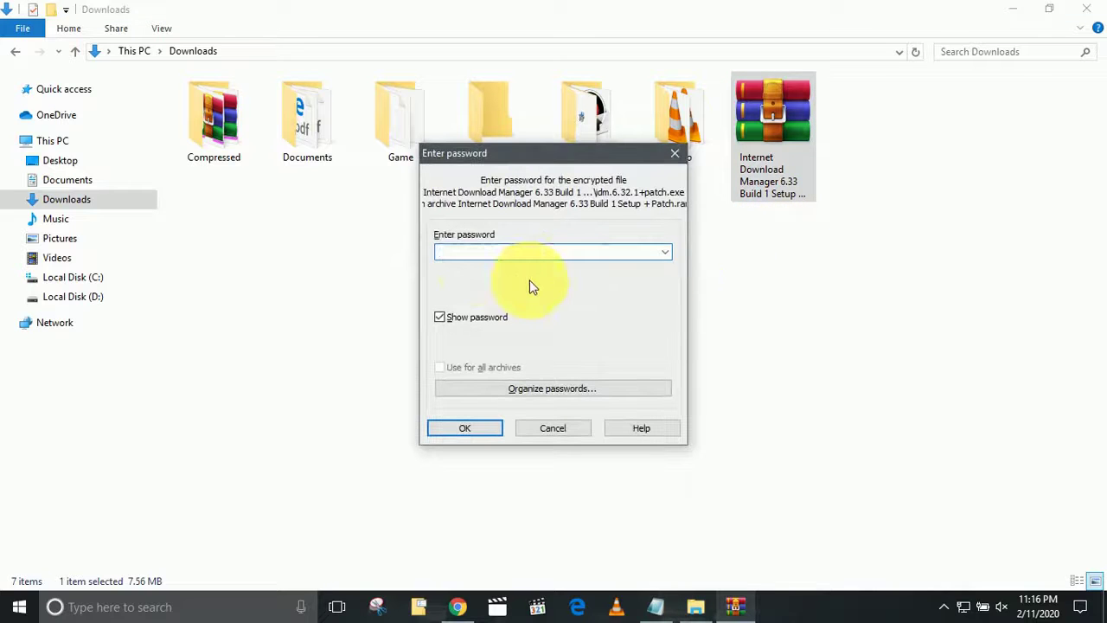
Look up the archive password in the checklist and enter it in WinRAR's password prompt to extract.
click(436, 247)
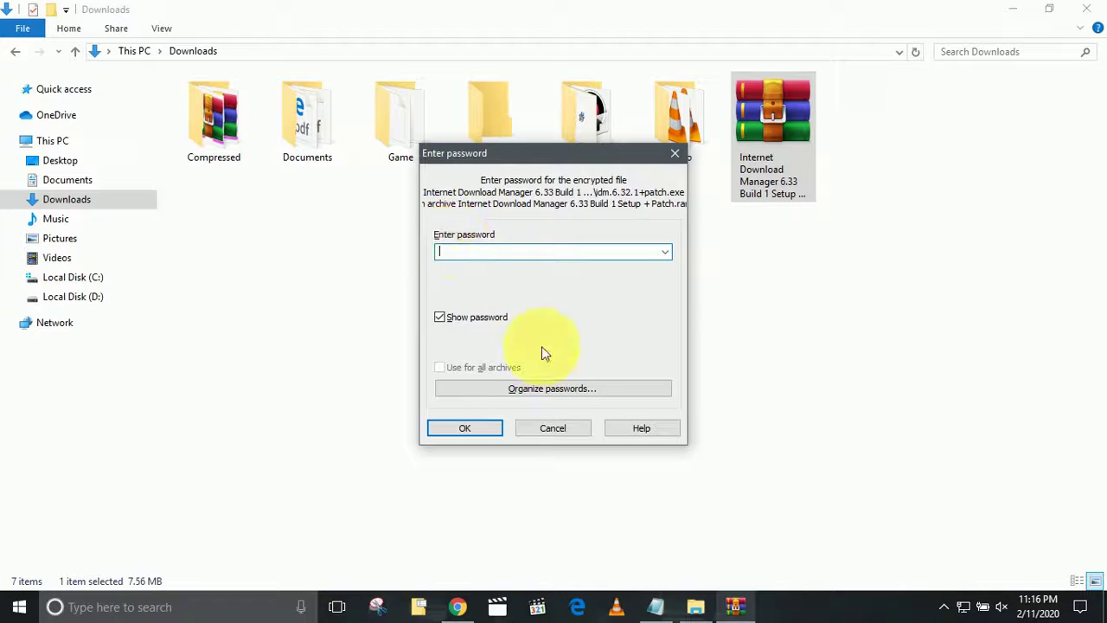
click(655, 606)
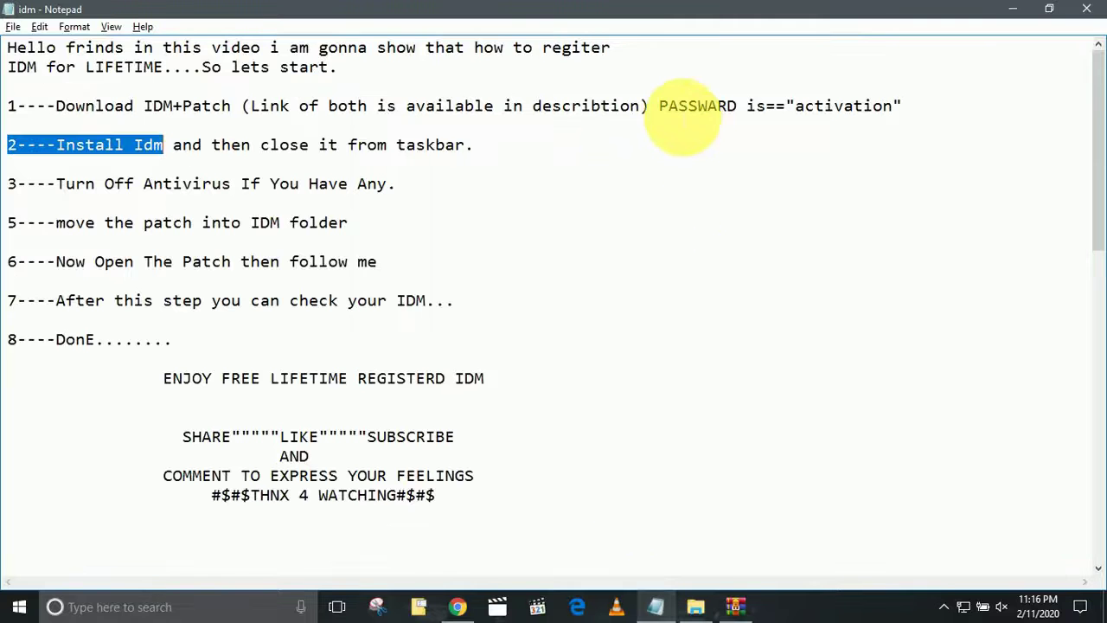
drag(659, 107, 908, 111)
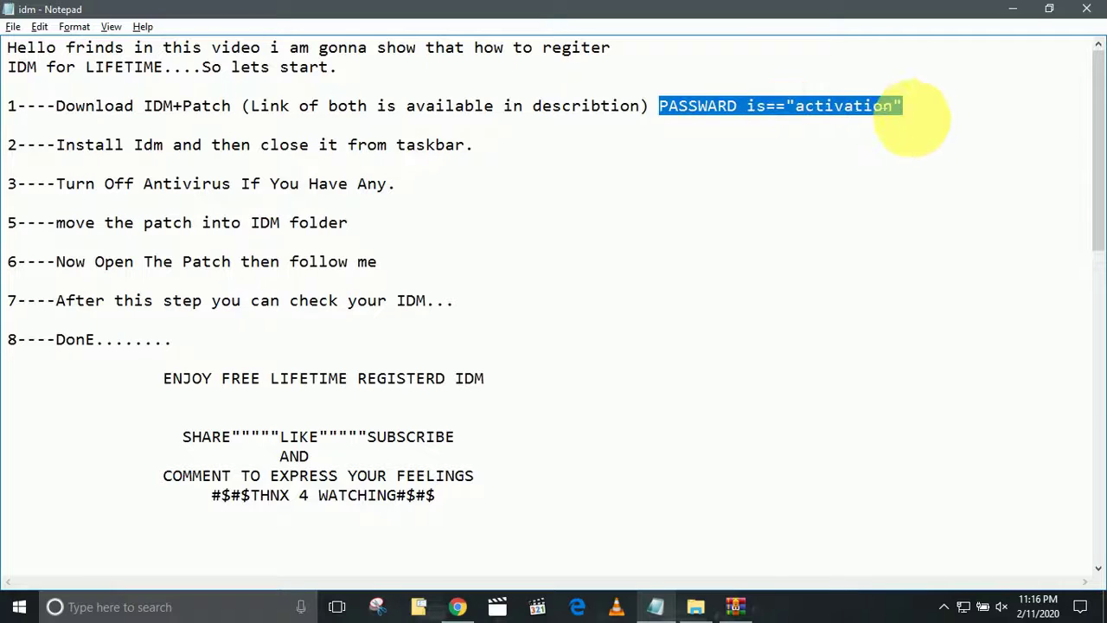
click(1014, 6)
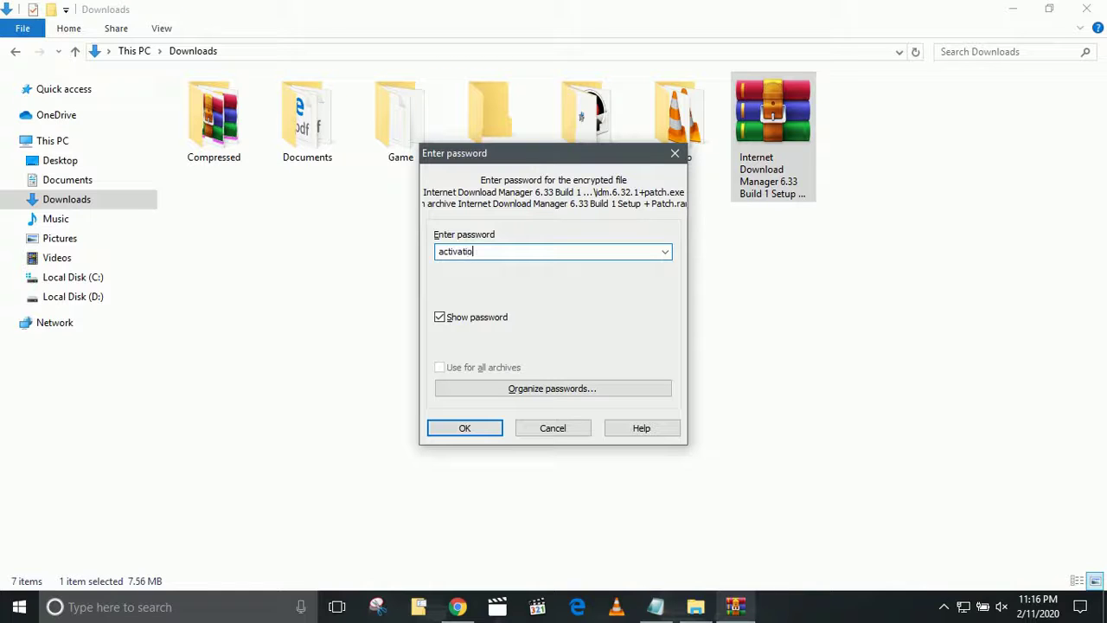
key(Return)
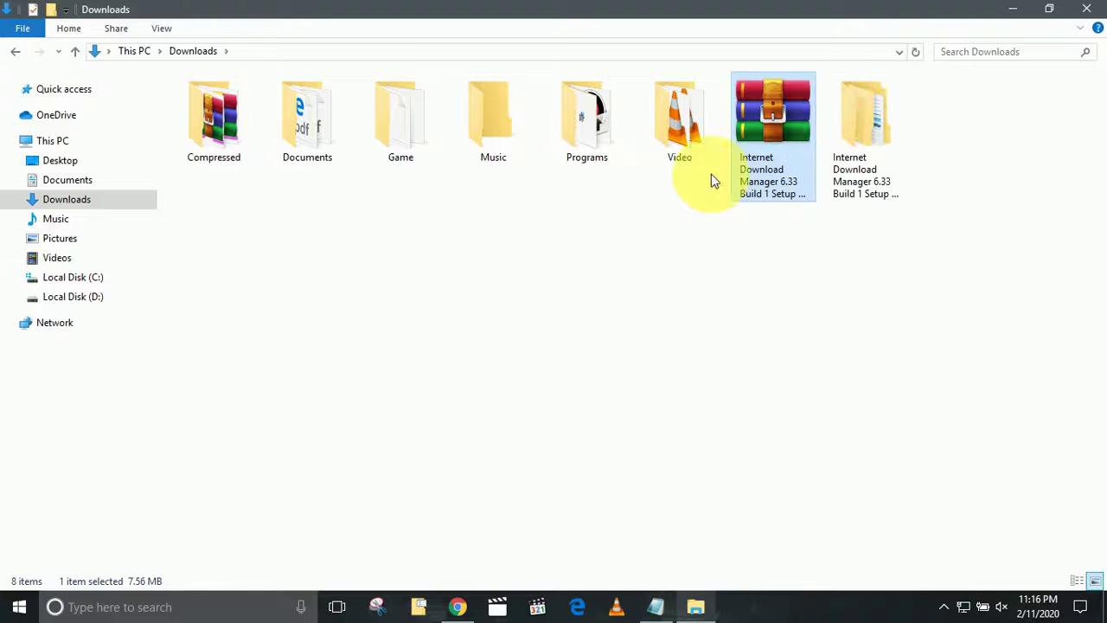
Go through the extracted folder's nested IDM folders into Setup and run idman633build1.
double_click(895, 115)
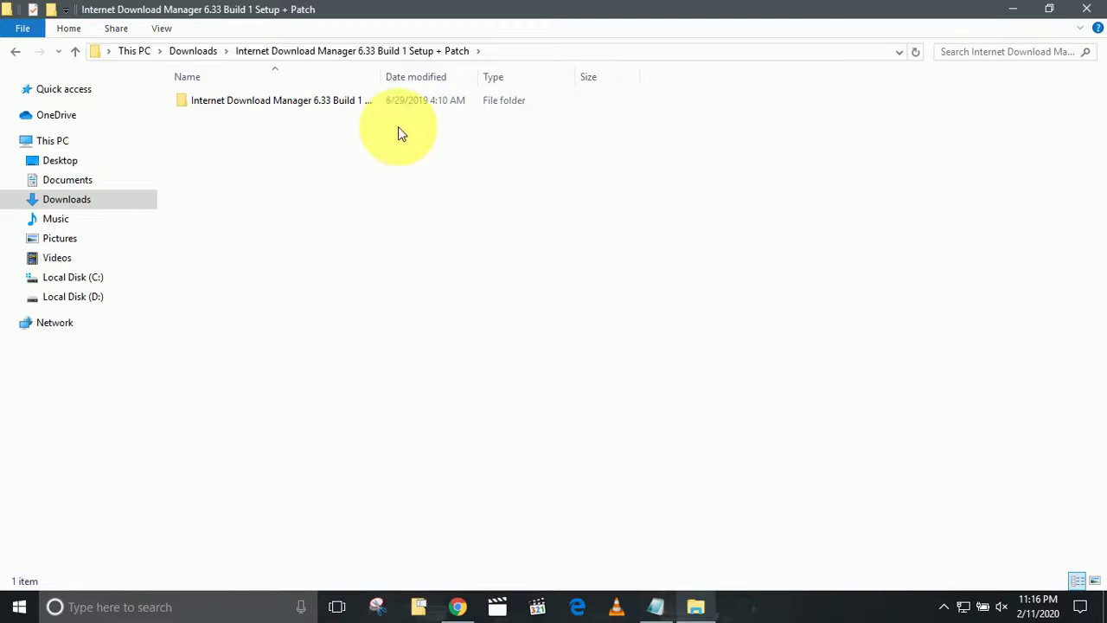
click(209, 103)
right_click(210, 103)
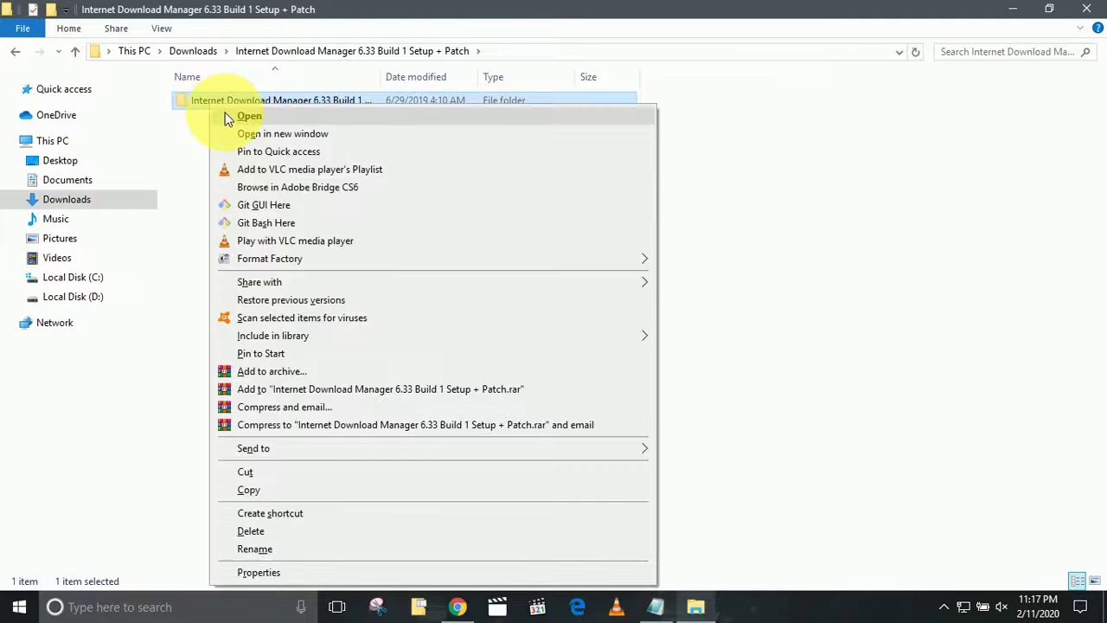
click(227, 118)
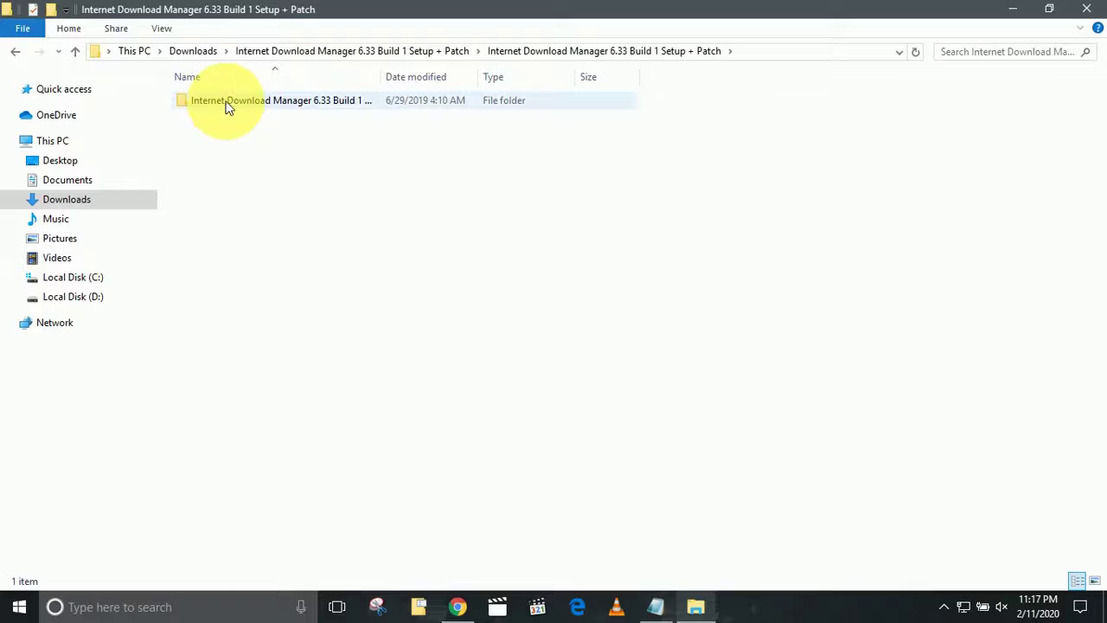
click(228, 104)
right_click(226, 104)
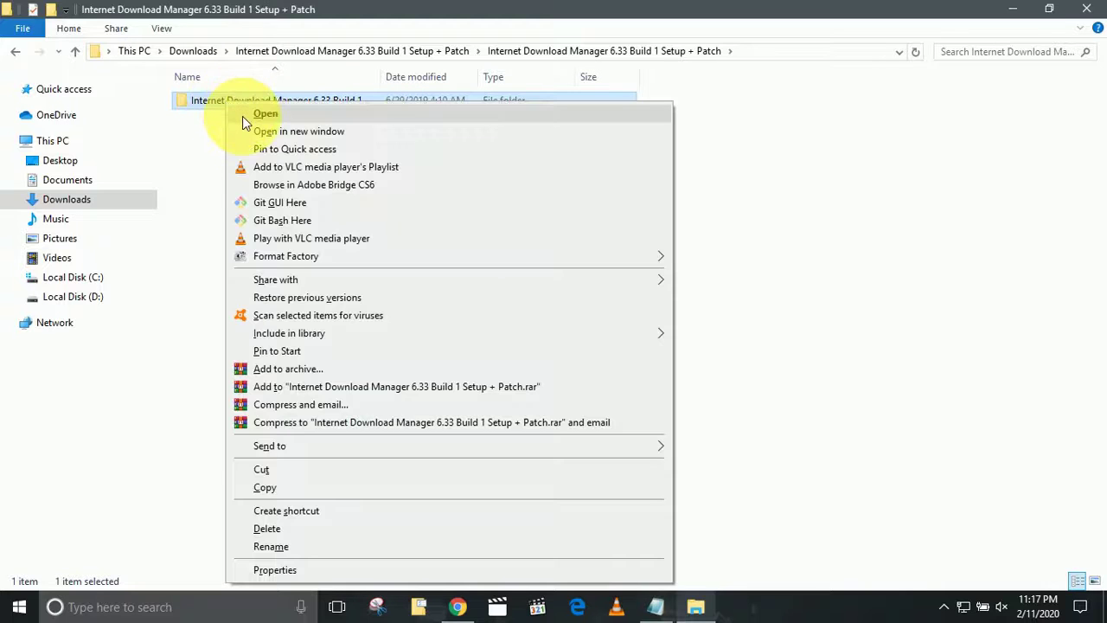
click(242, 116)
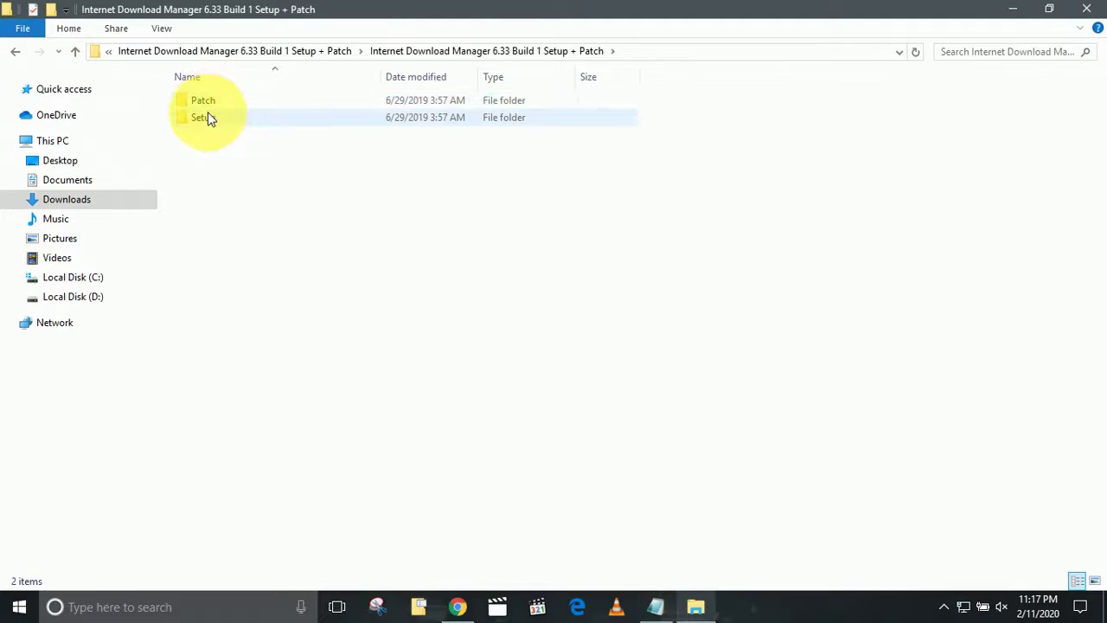
click(207, 113)
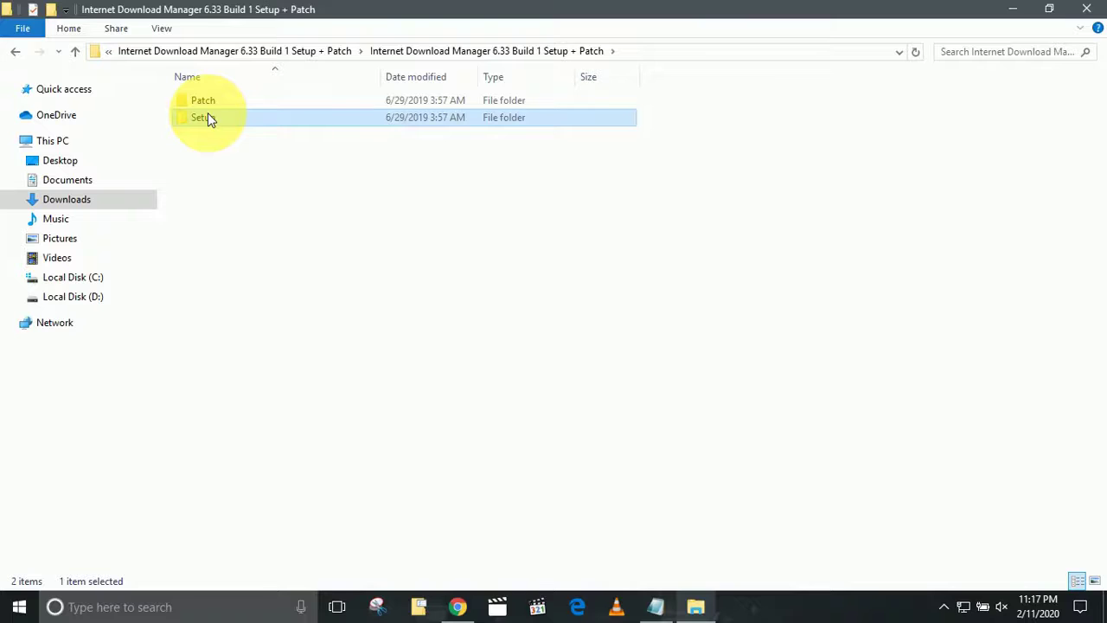
right_click(207, 117)
click(242, 121)
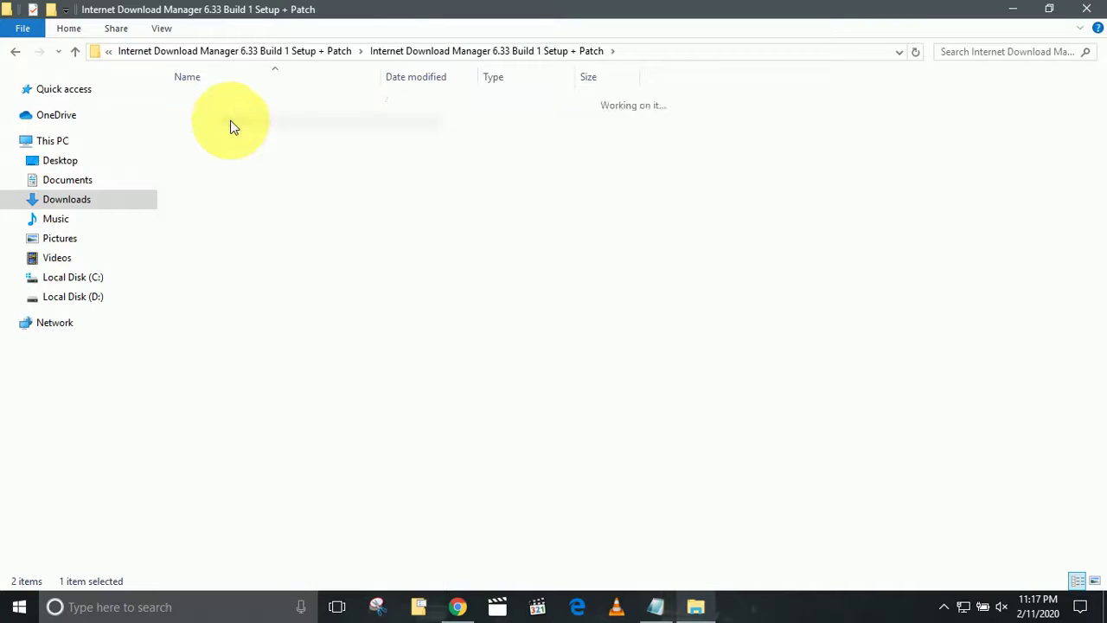
double_click(234, 104)
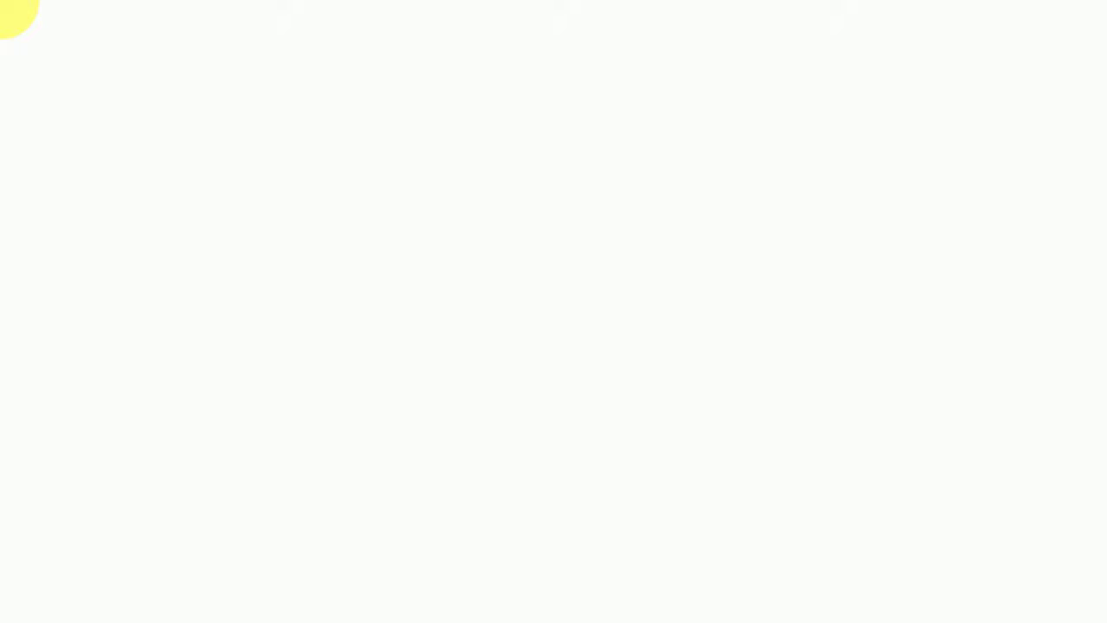
Approve UAC and run the IDM setup wizard with the license accepted and the default location, through to Finish.
click(467, 417)
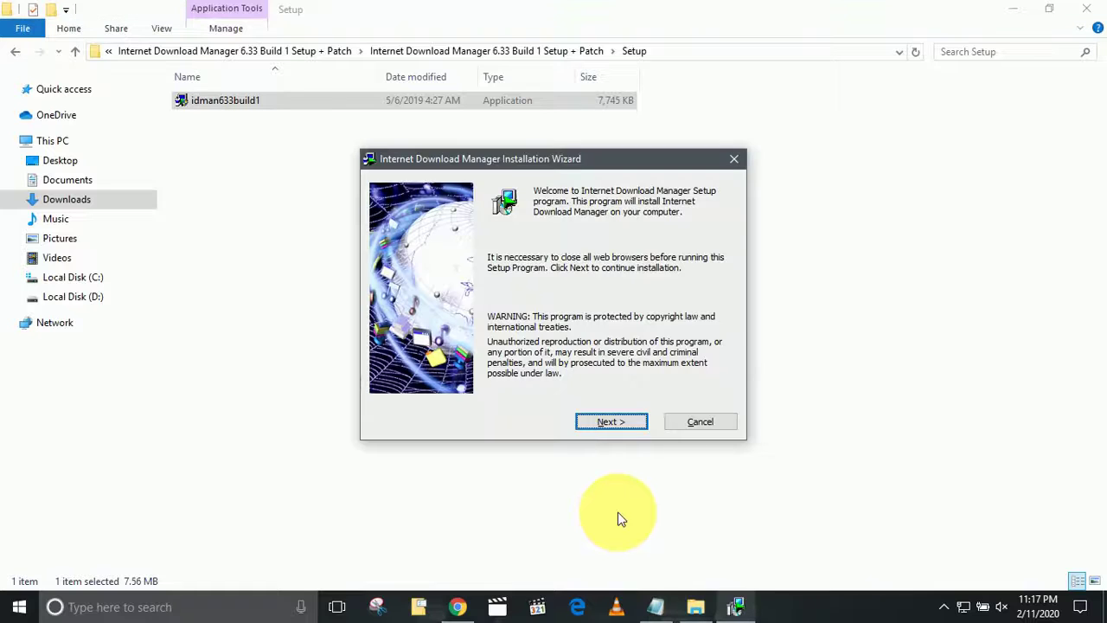
click(617, 422)
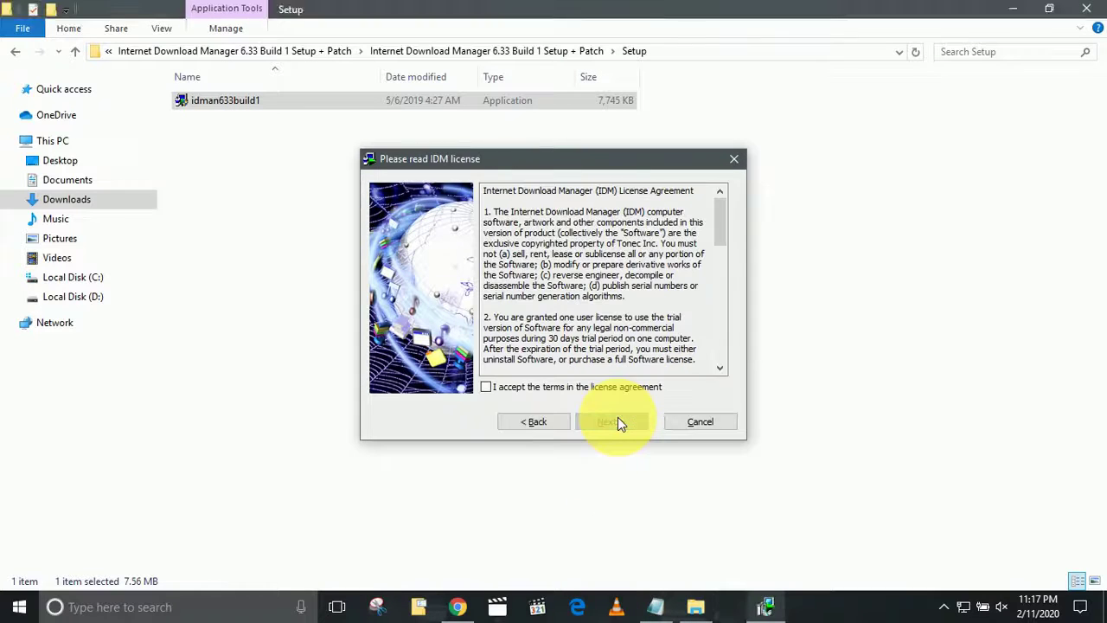
click(619, 391)
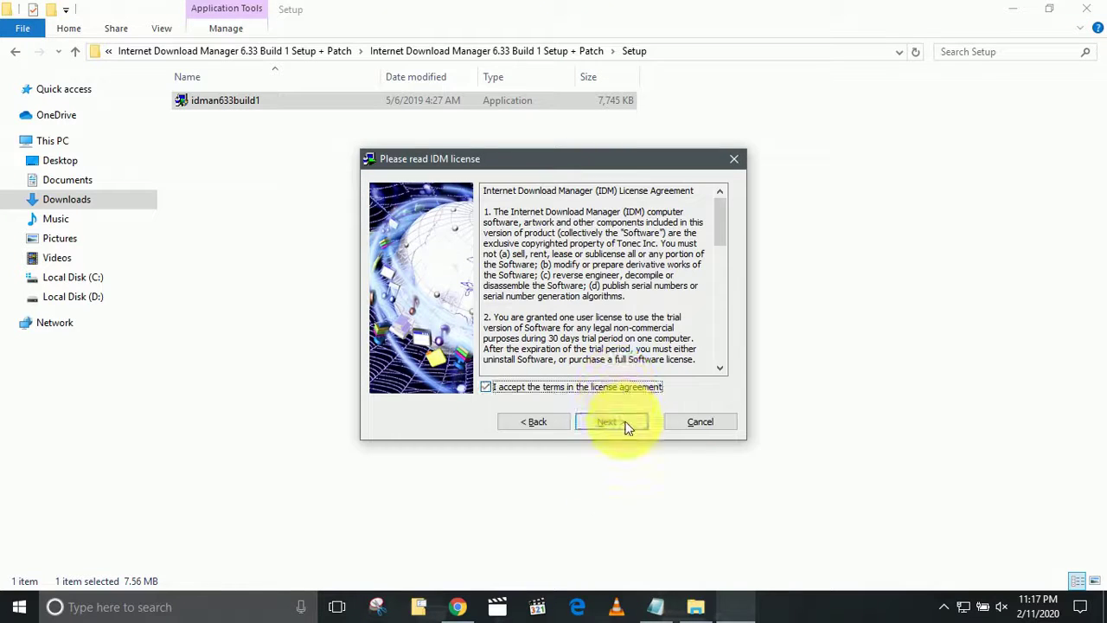
click(626, 423)
click(626, 423)
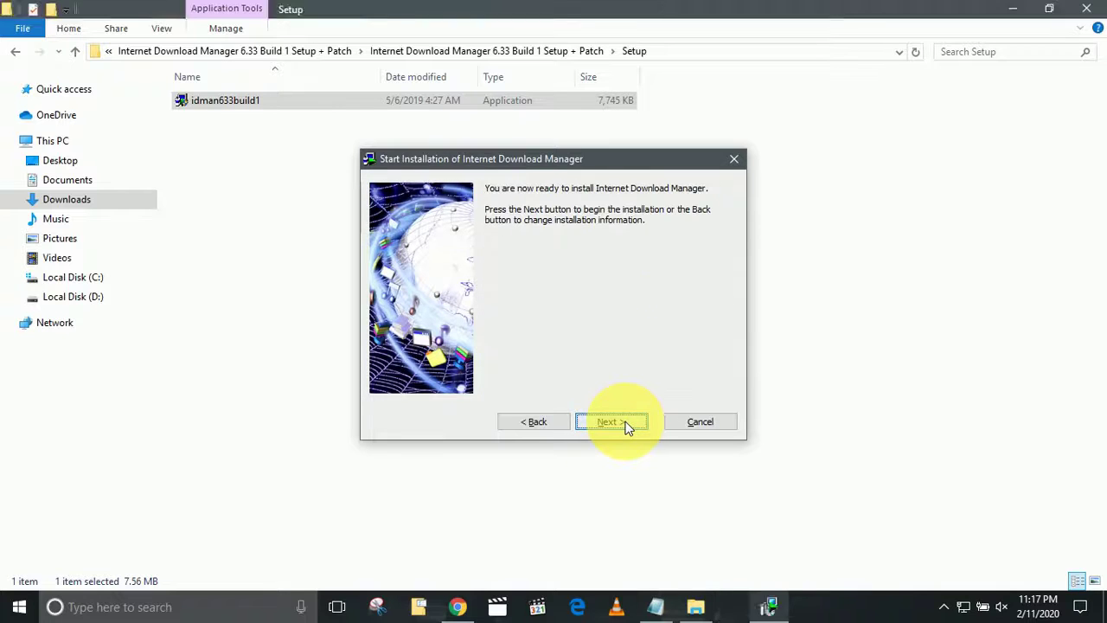
click(626, 424)
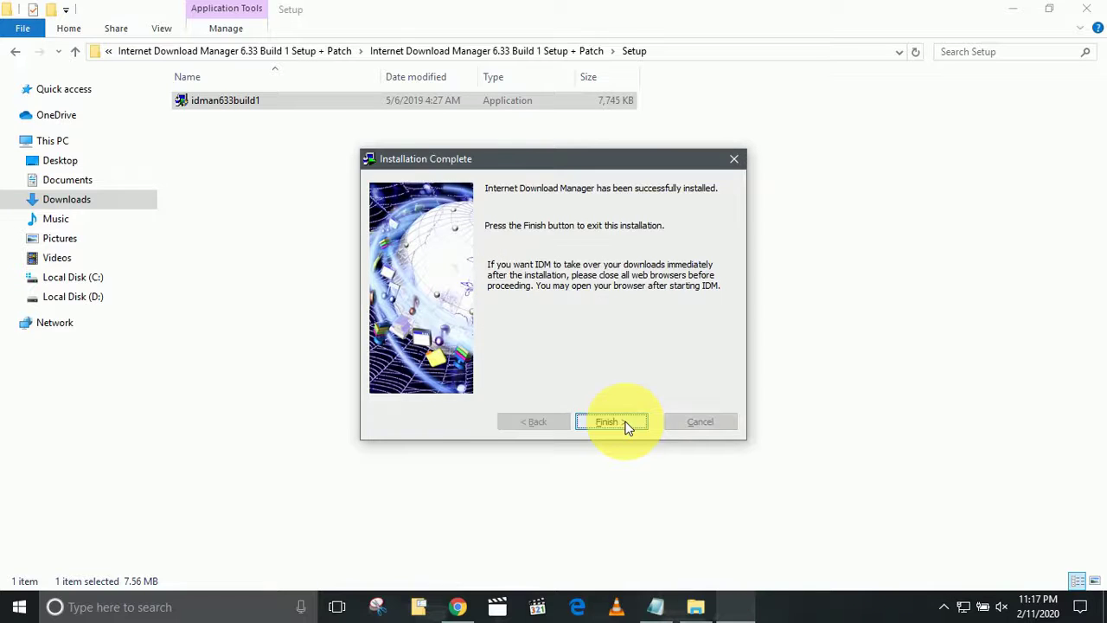
click(609, 422)
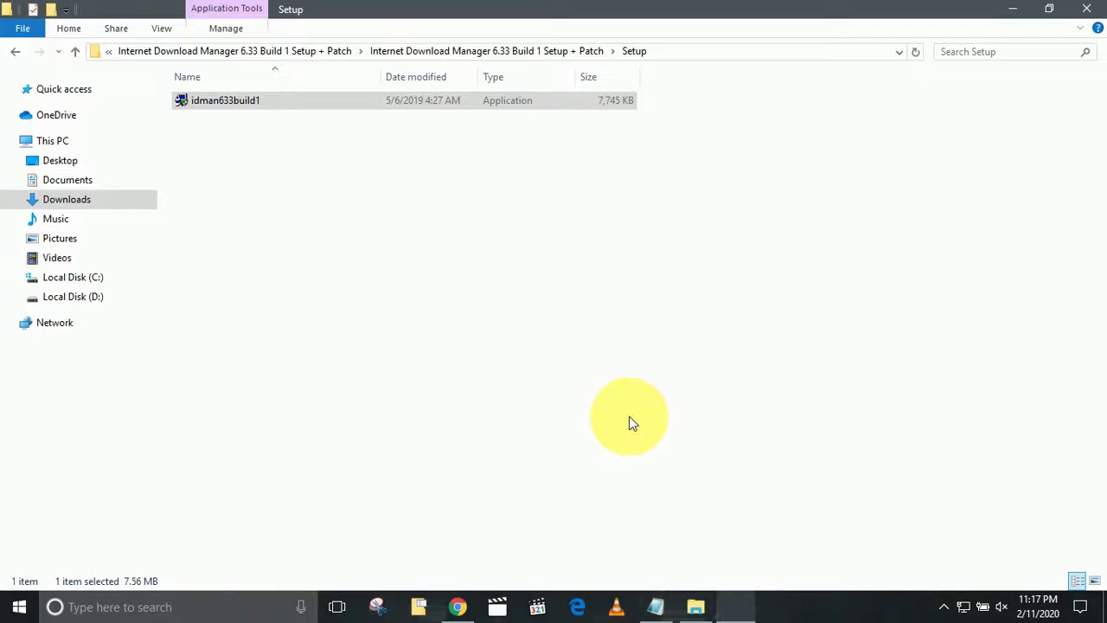
Close the Setup folder window, refresh the desktop, and dismiss IDM's Google Chrome Integration notice.
click(1086, 11)
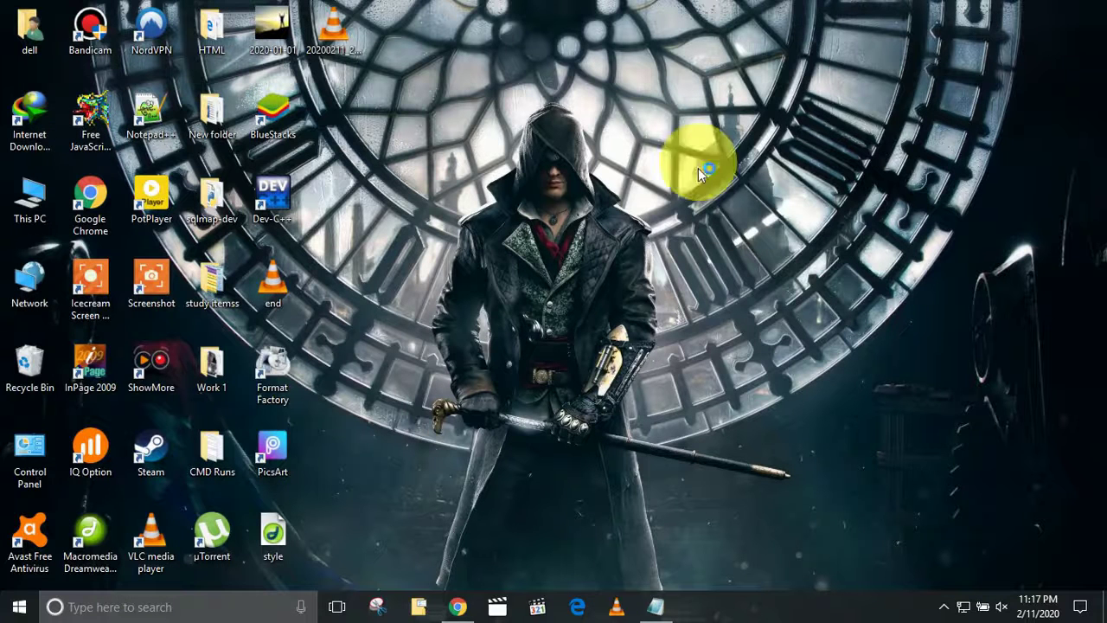
right_click(630, 201)
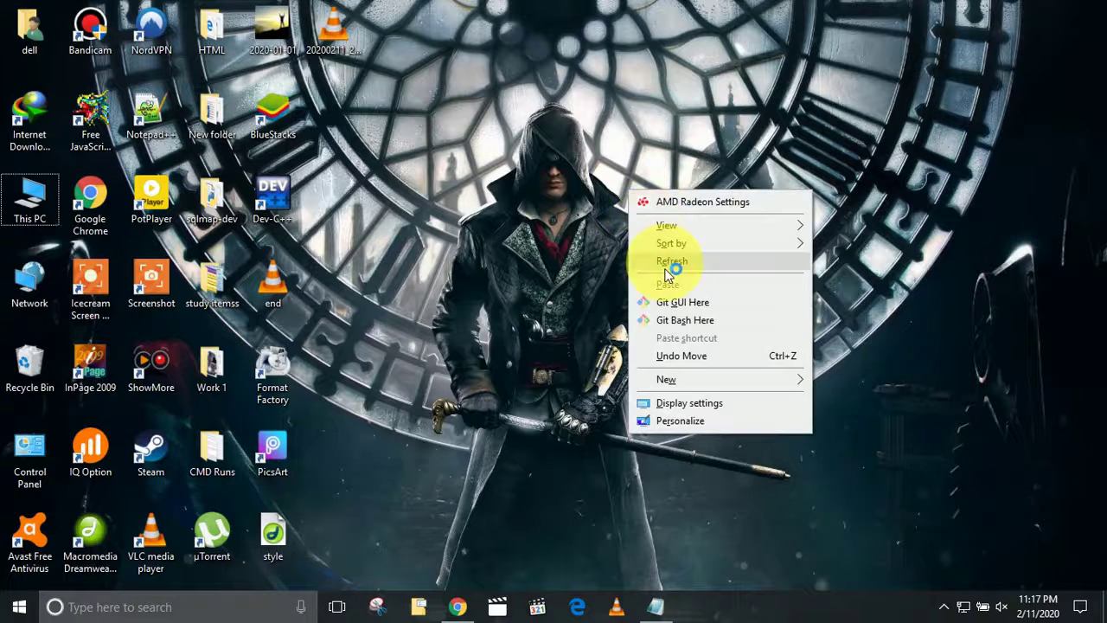
click(683, 270)
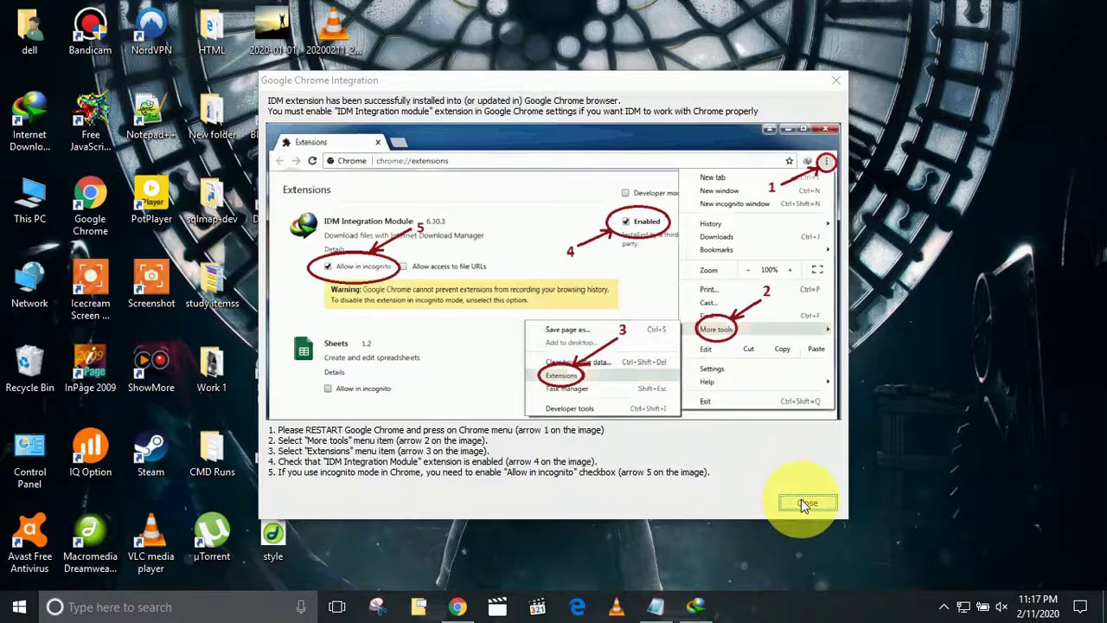
click(804, 502)
click(655, 612)
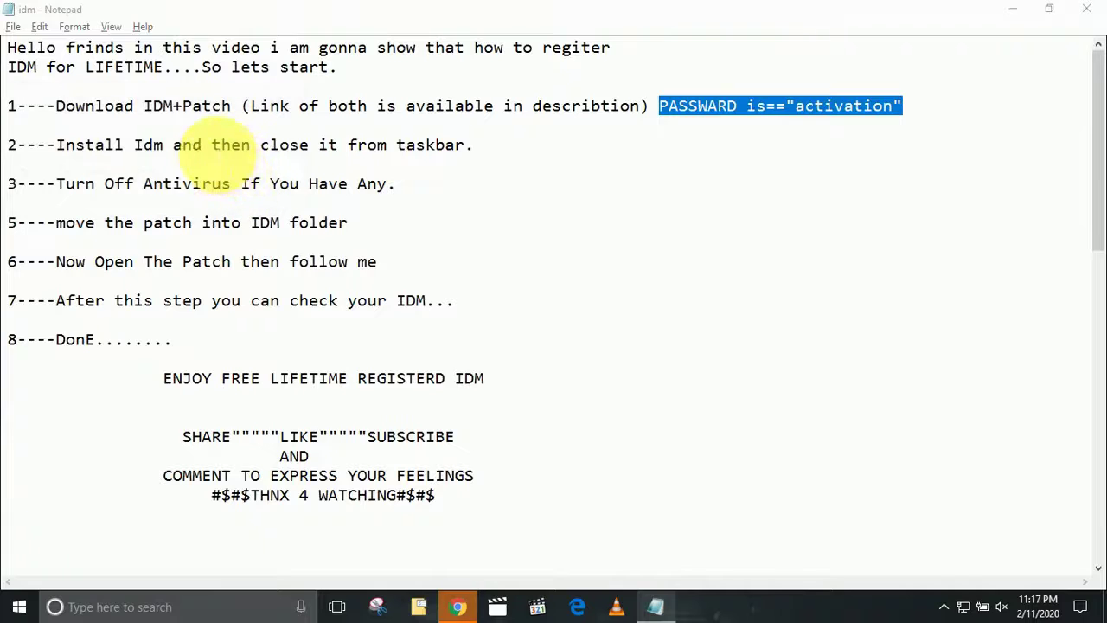
Highlight checklist step 2 about closing IDM, then refresh the desktop.
drag(211, 149, 467, 163)
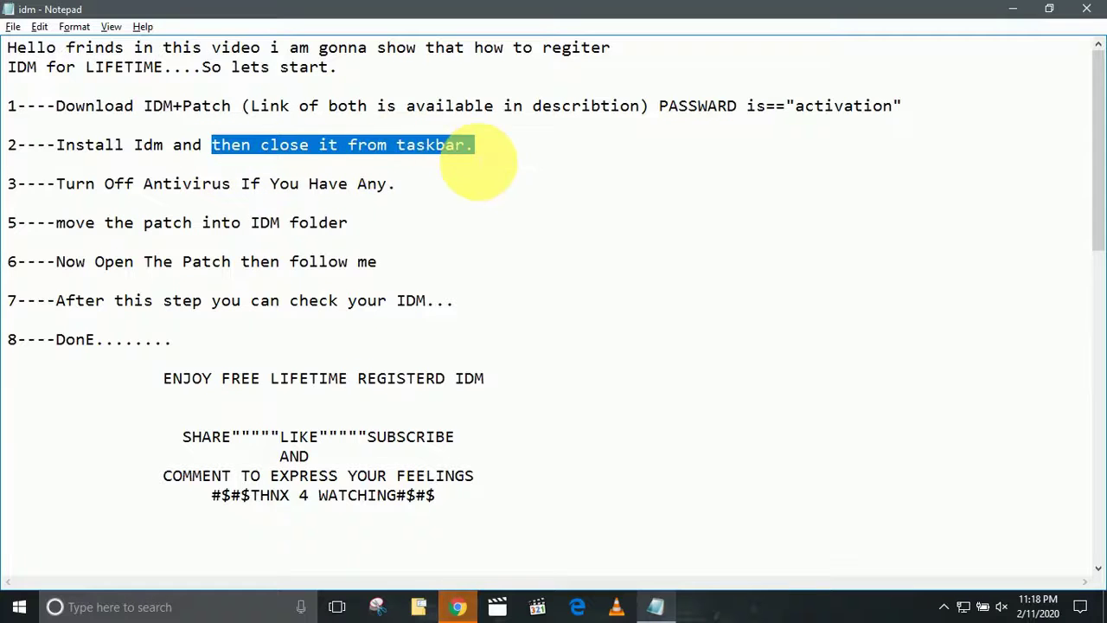
click(1014, 10)
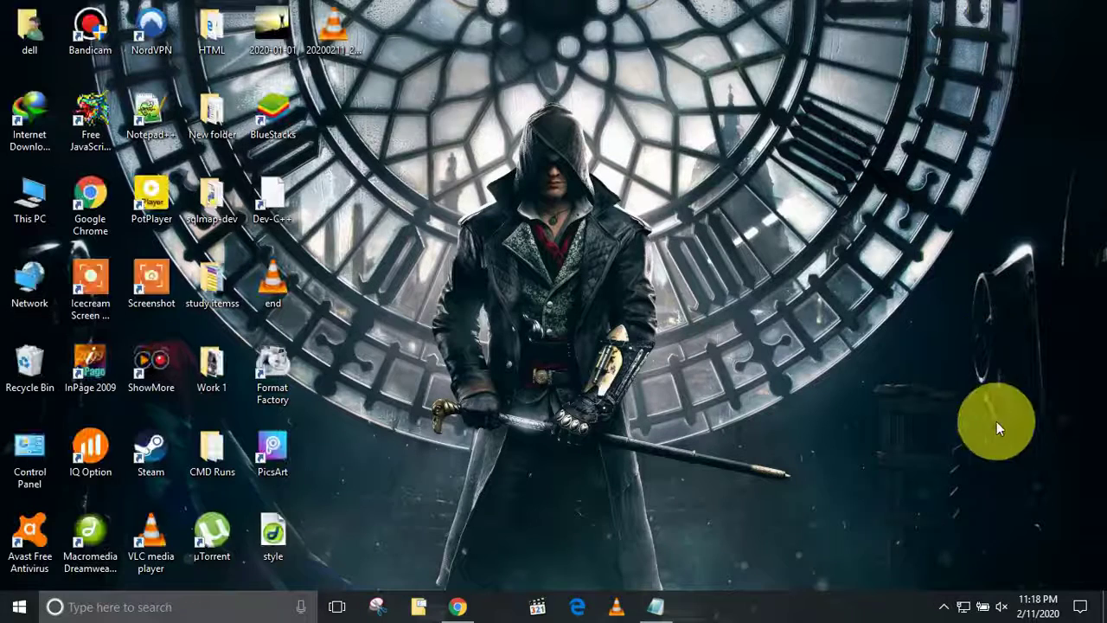
click(943, 605)
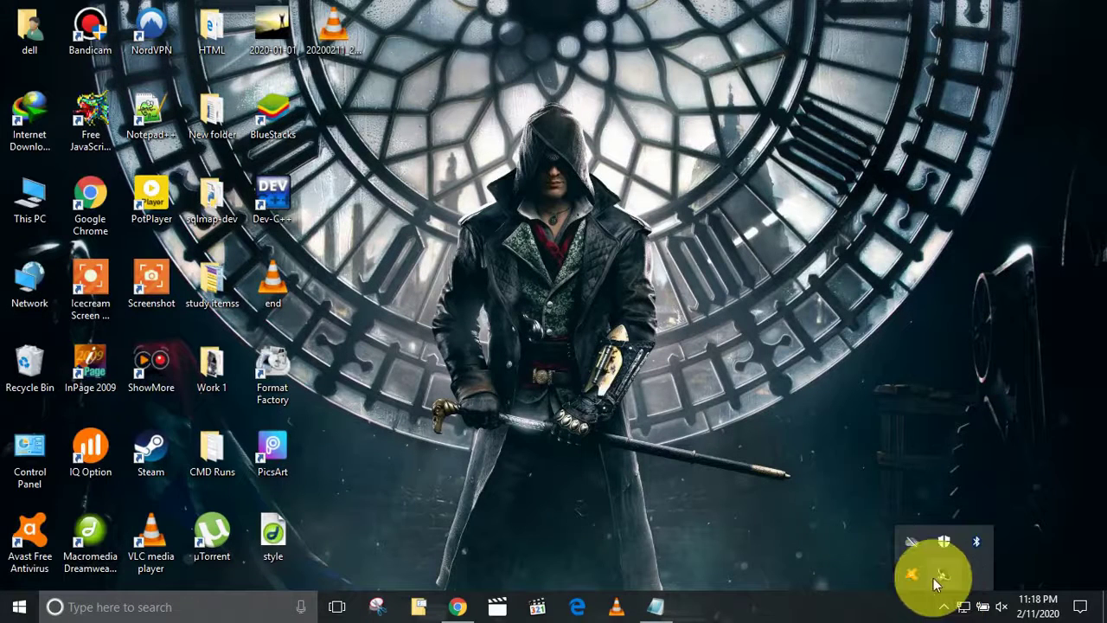
click(724, 308)
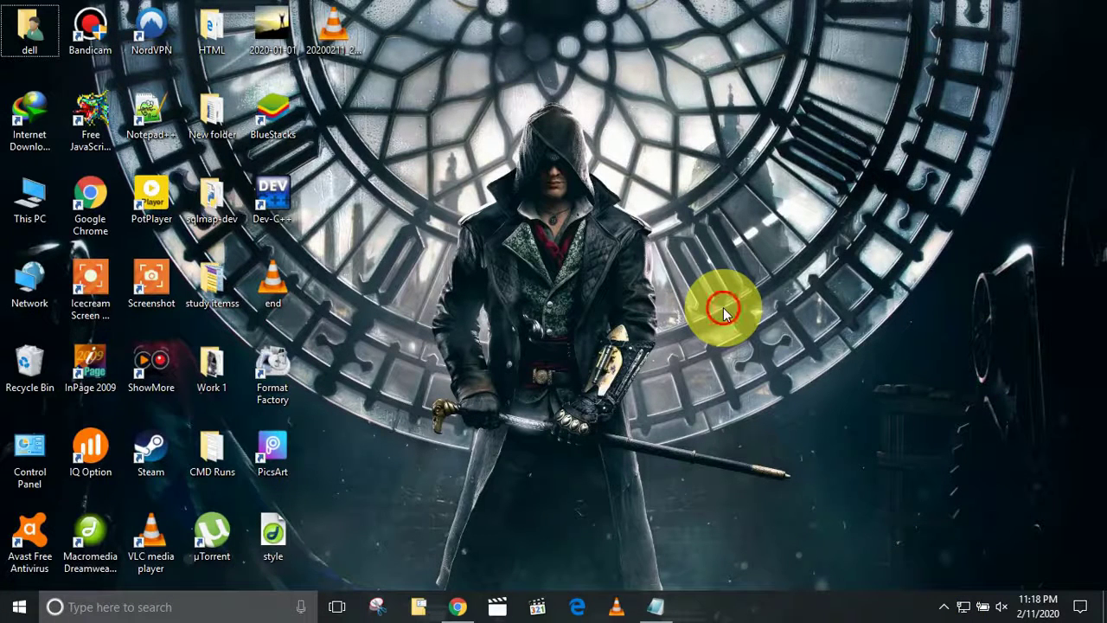
right_click(724, 309)
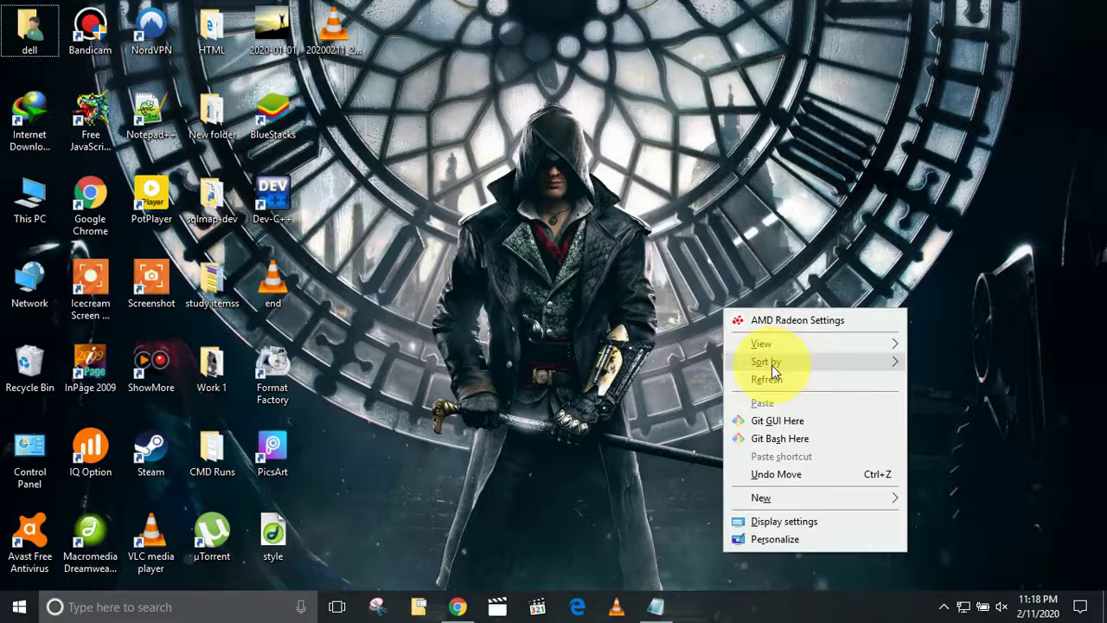
click(774, 381)
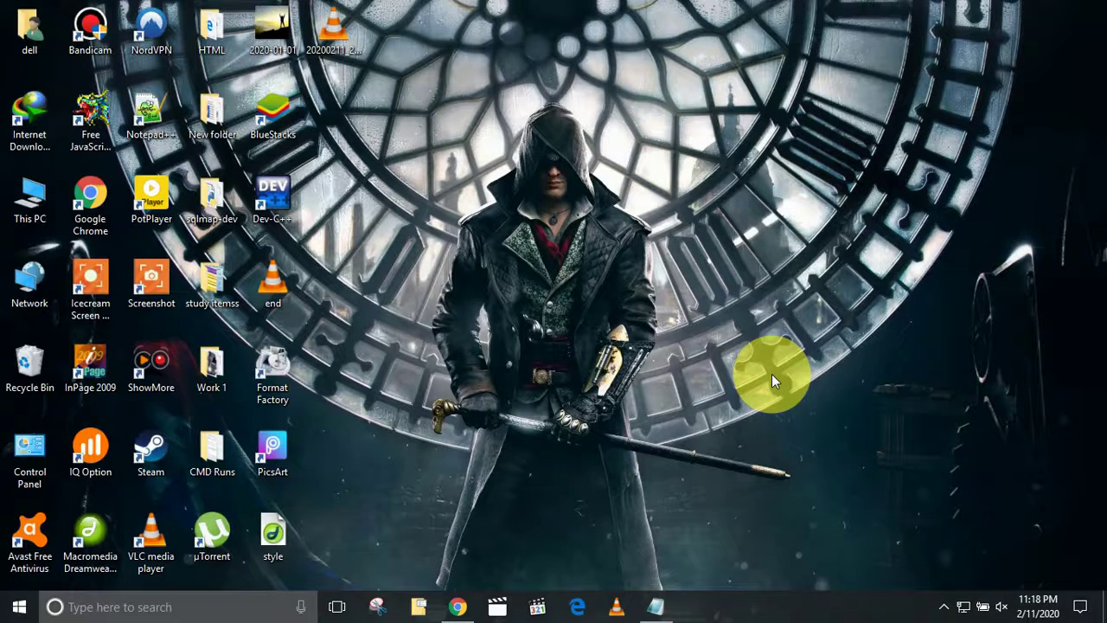
Exit Internet Download Manager from its system tray icon menu and return to the checklist.
click(946, 607)
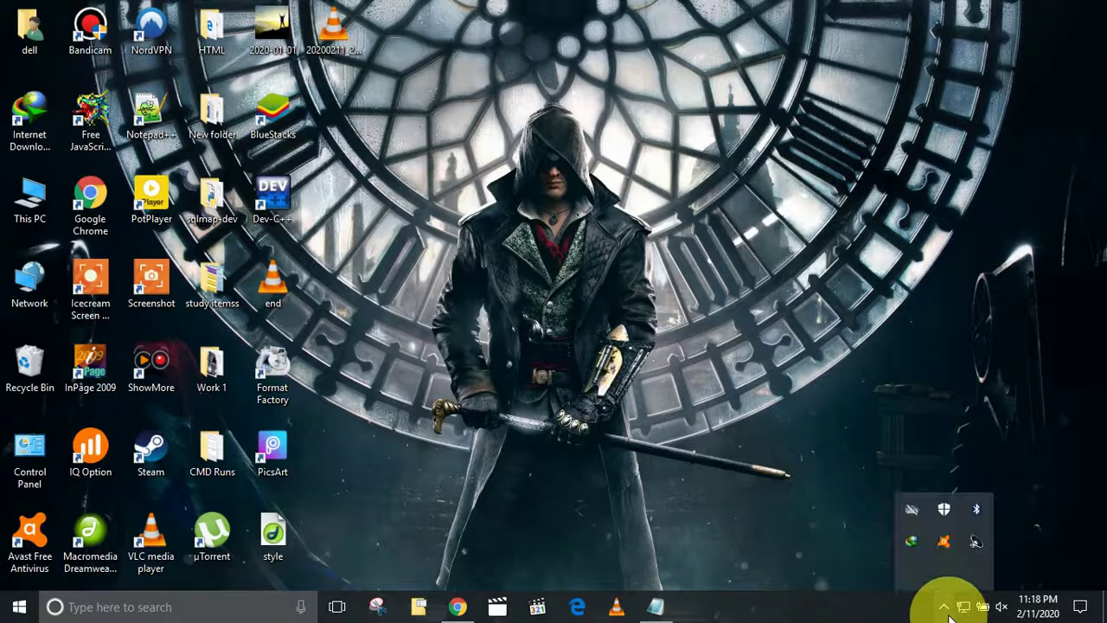
right_click(910, 550)
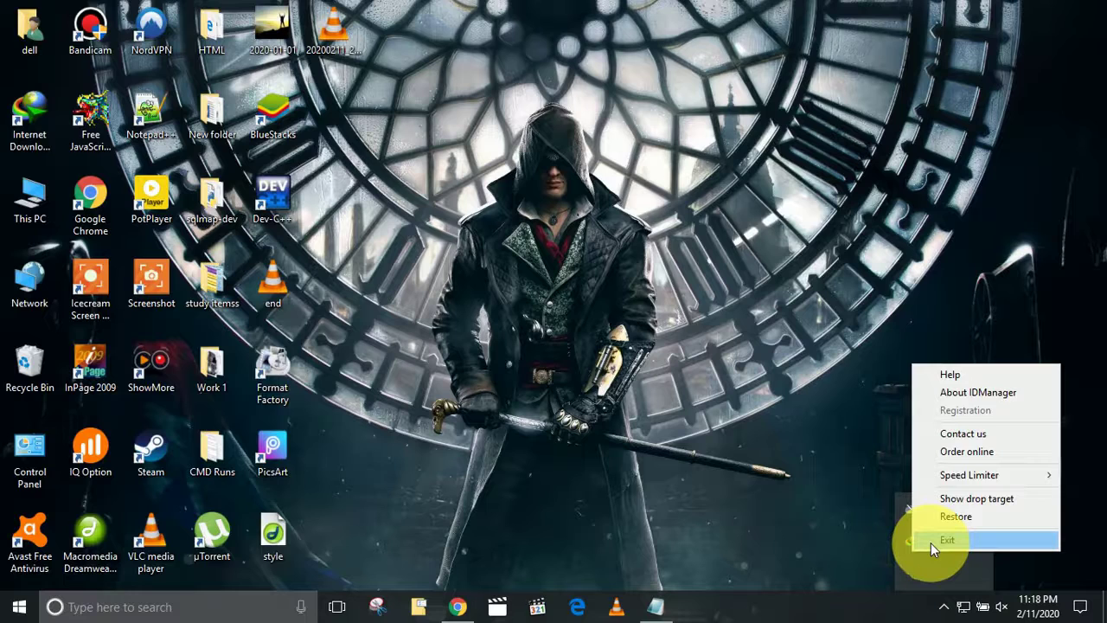
click(931, 541)
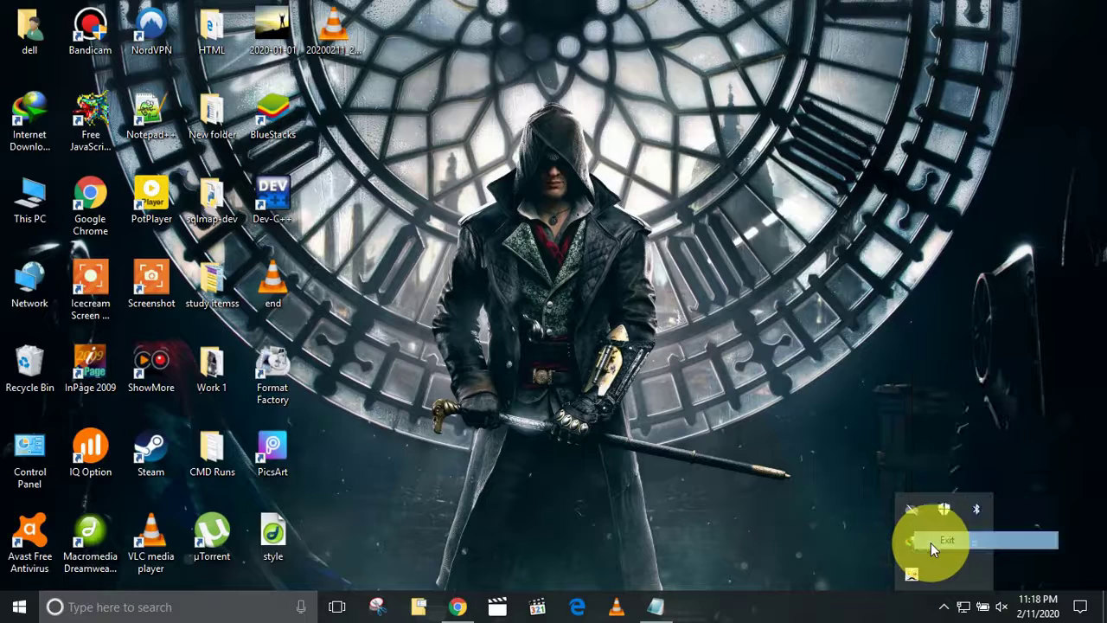
right_click(491, 223)
click(541, 292)
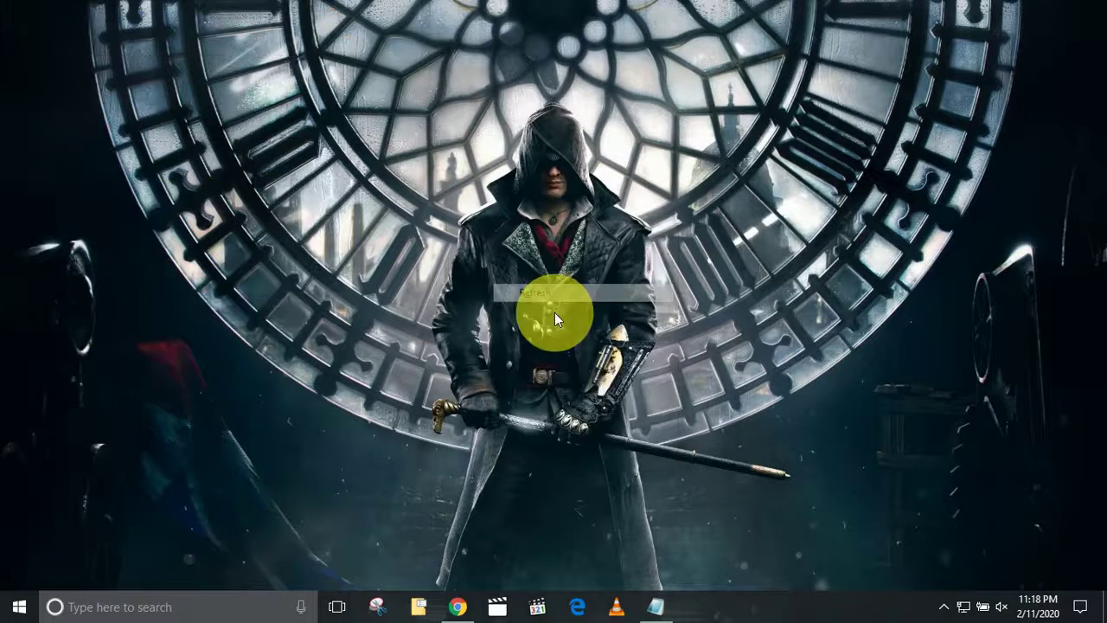
click(659, 610)
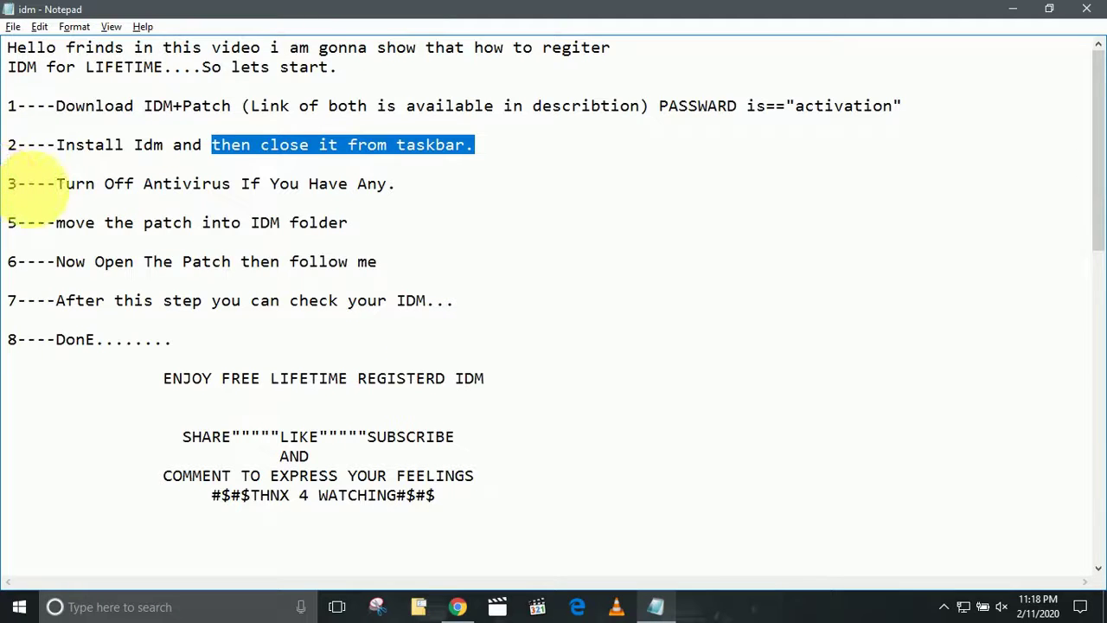
Highlight checklist step 3, then disable Avast shields for 10 minutes from its tray menu.
drag(9, 183, 279, 185)
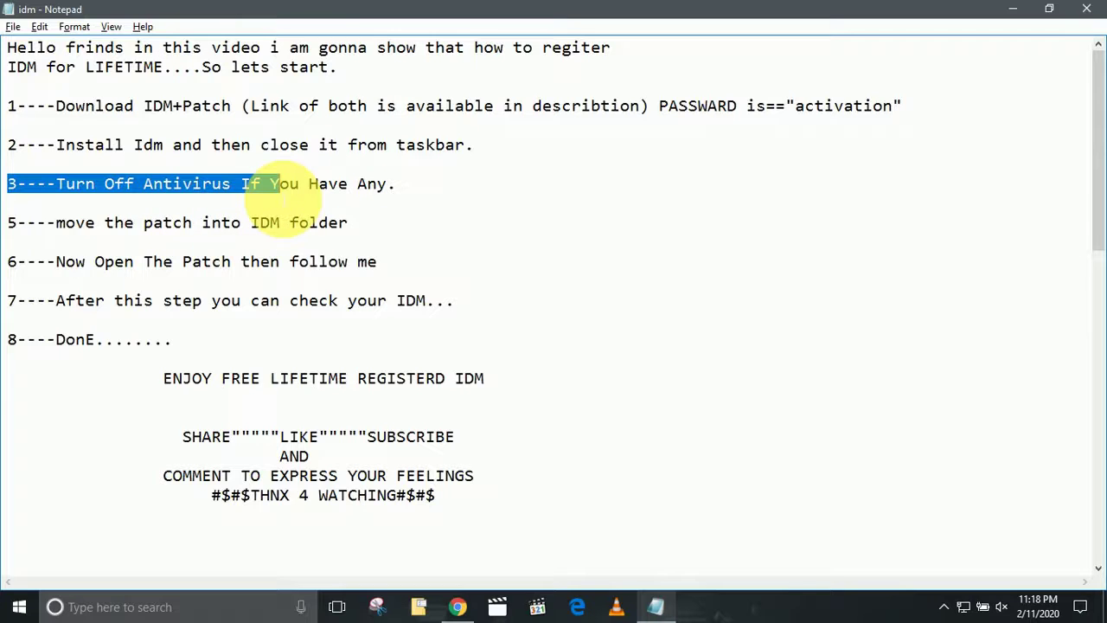
key(shift+End)
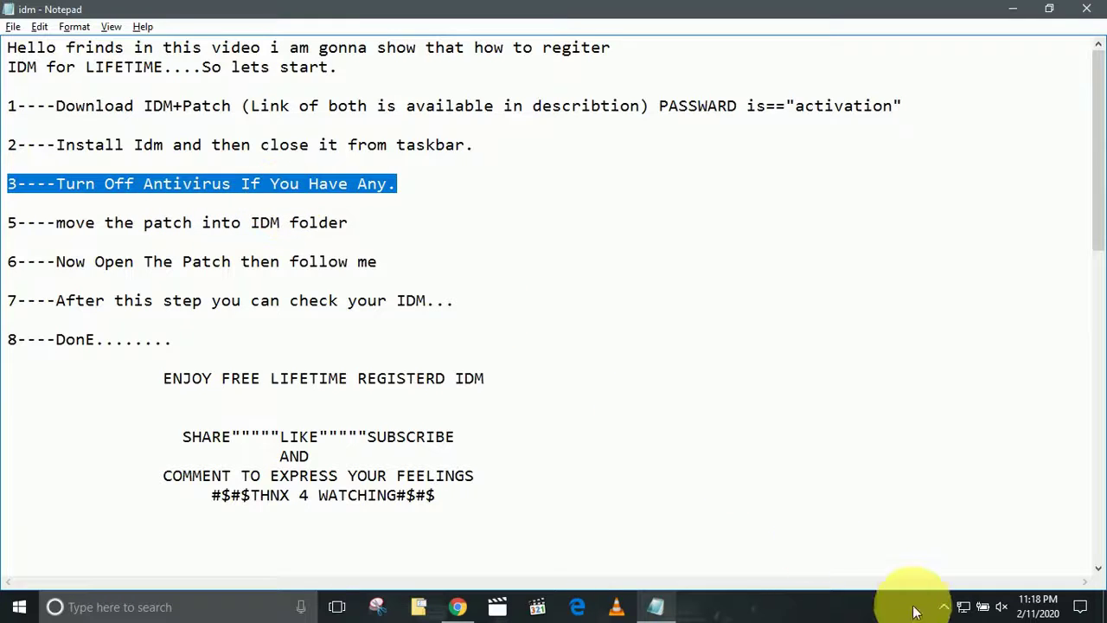
click(943, 608)
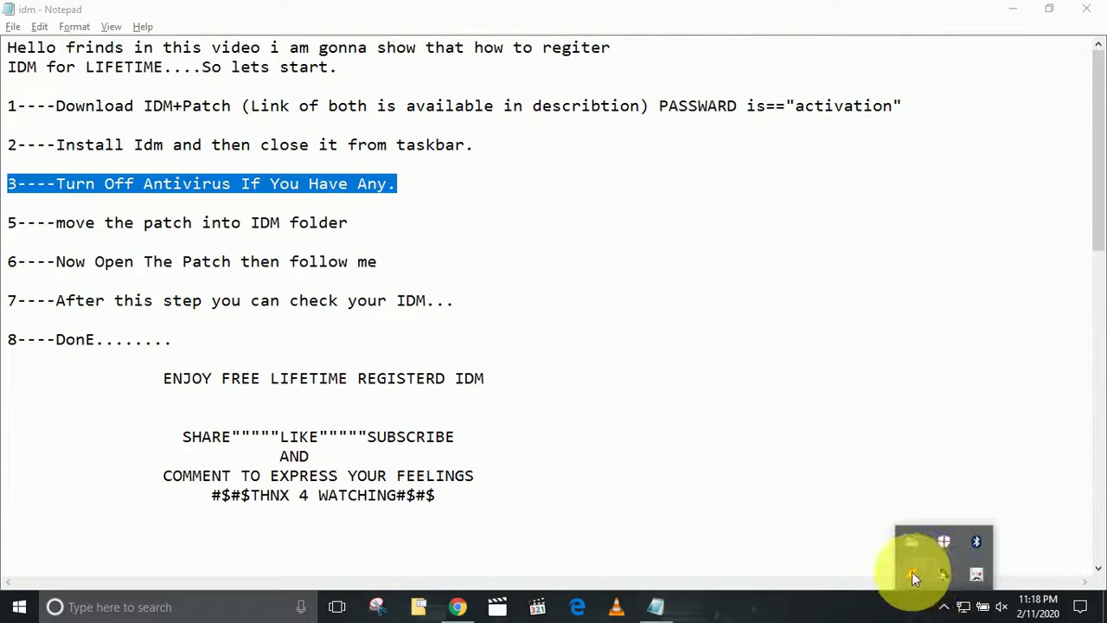
right_click(912, 574)
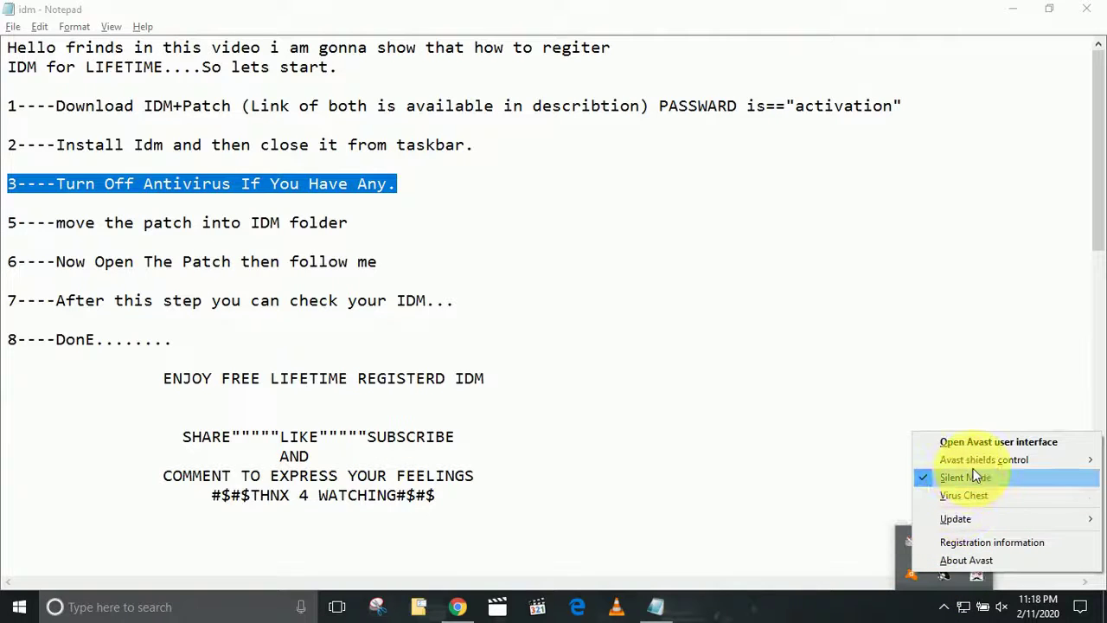
mouse_move(977, 464)
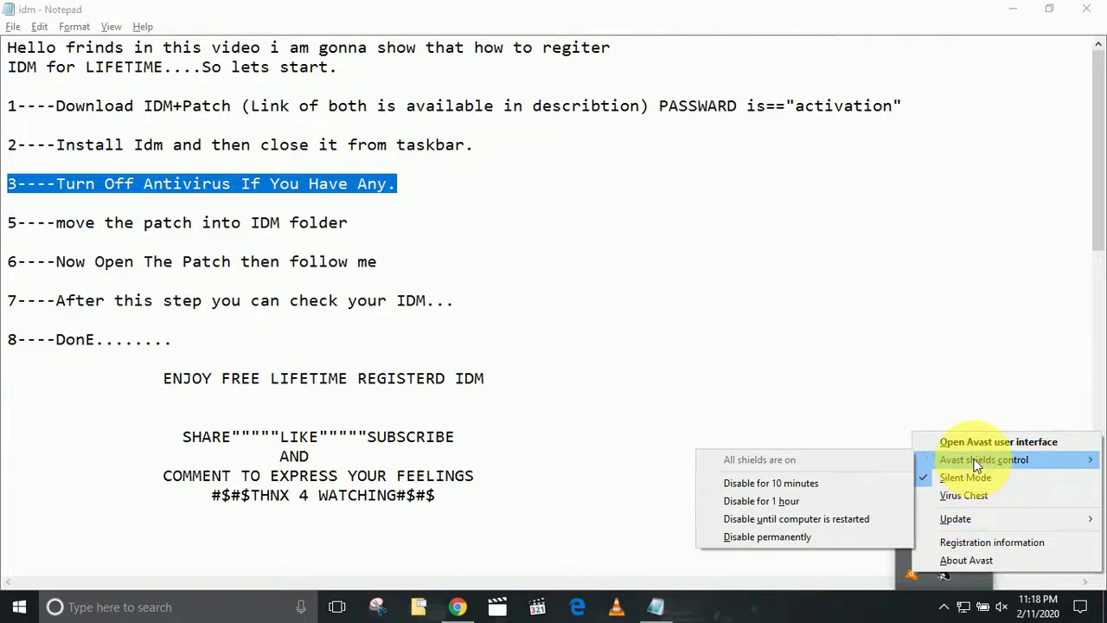
click(759, 483)
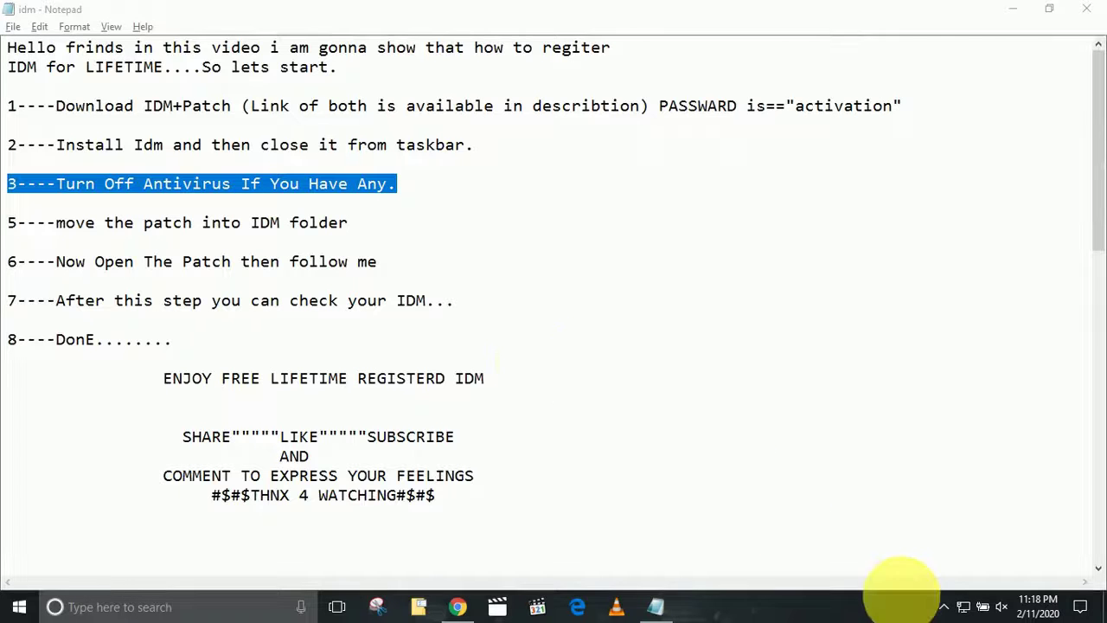
click(942, 609)
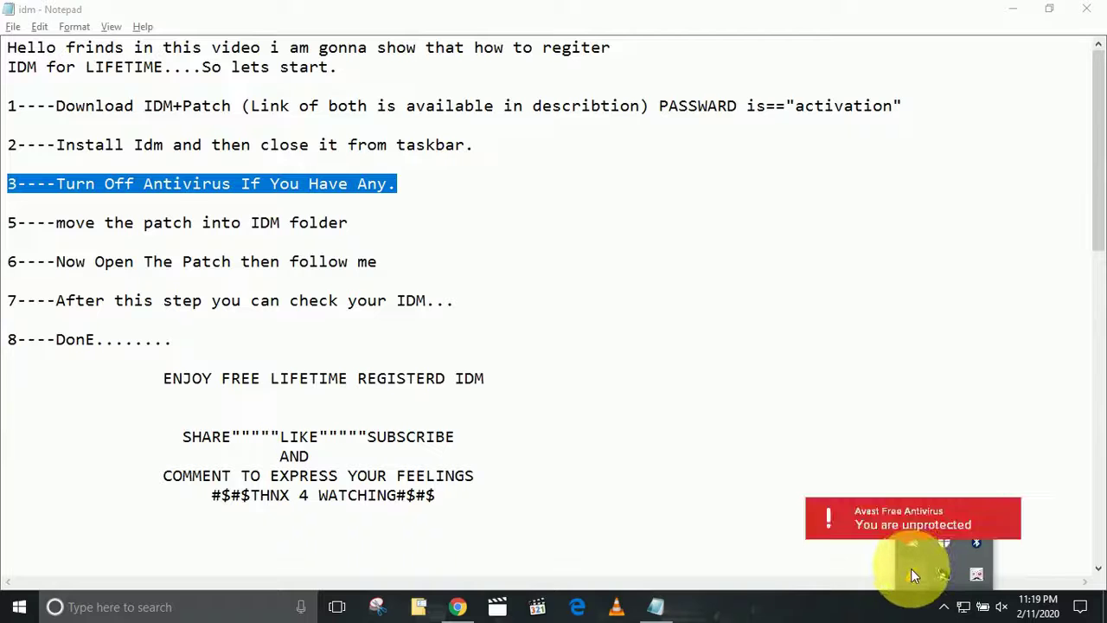
click(1012, 8)
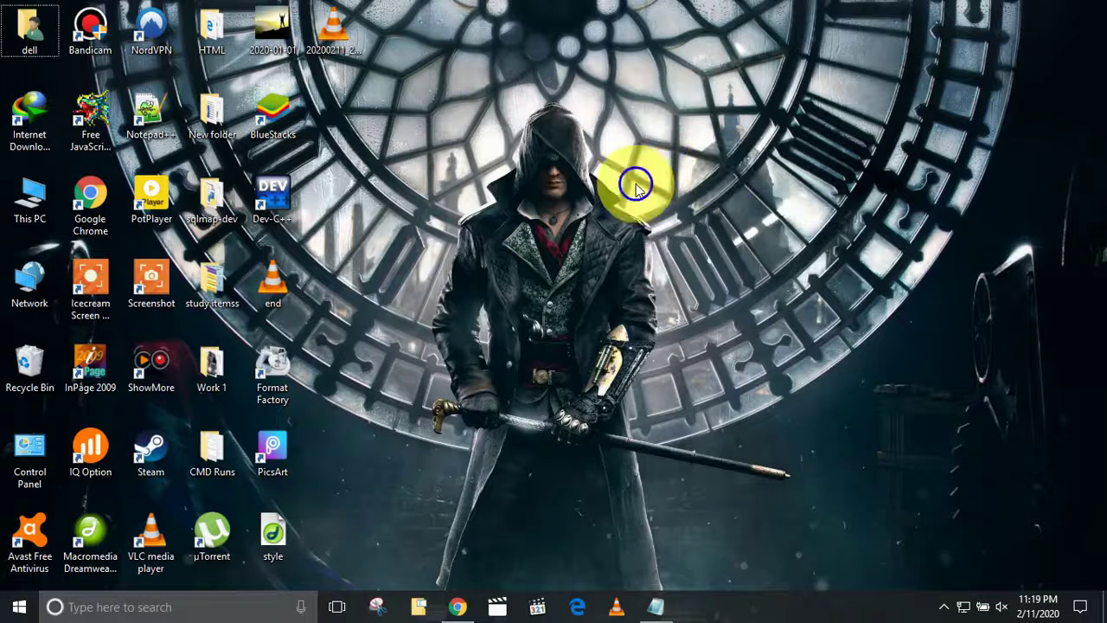
Refresh the desktop and open This PC, then go to Downloads.
right_click(635, 186)
click(697, 262)
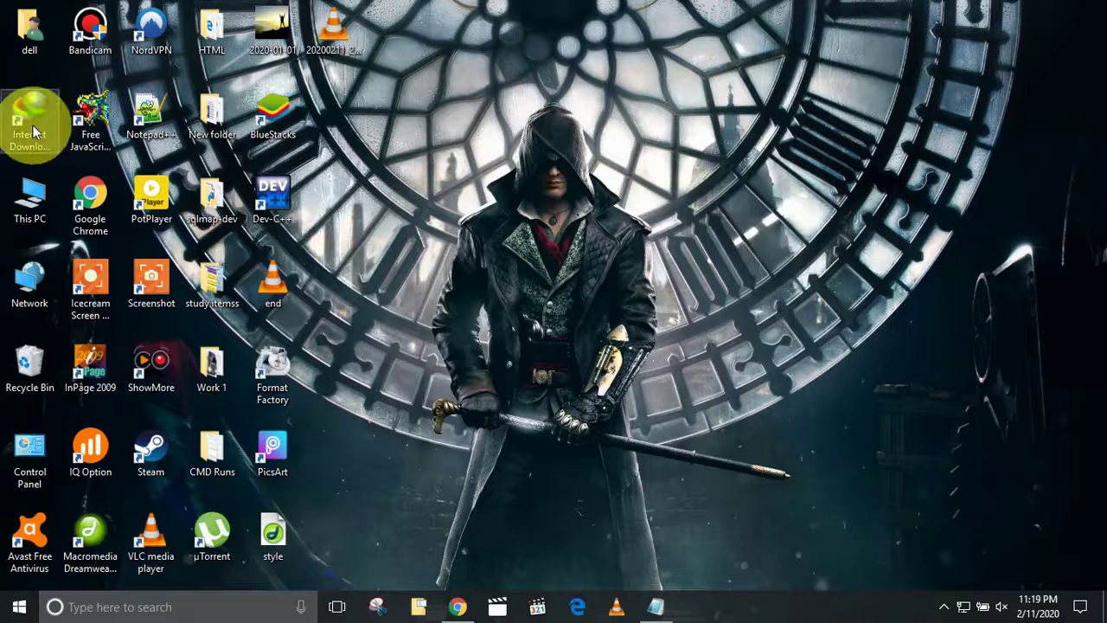
click(38, 194)
double_click(38, 194)
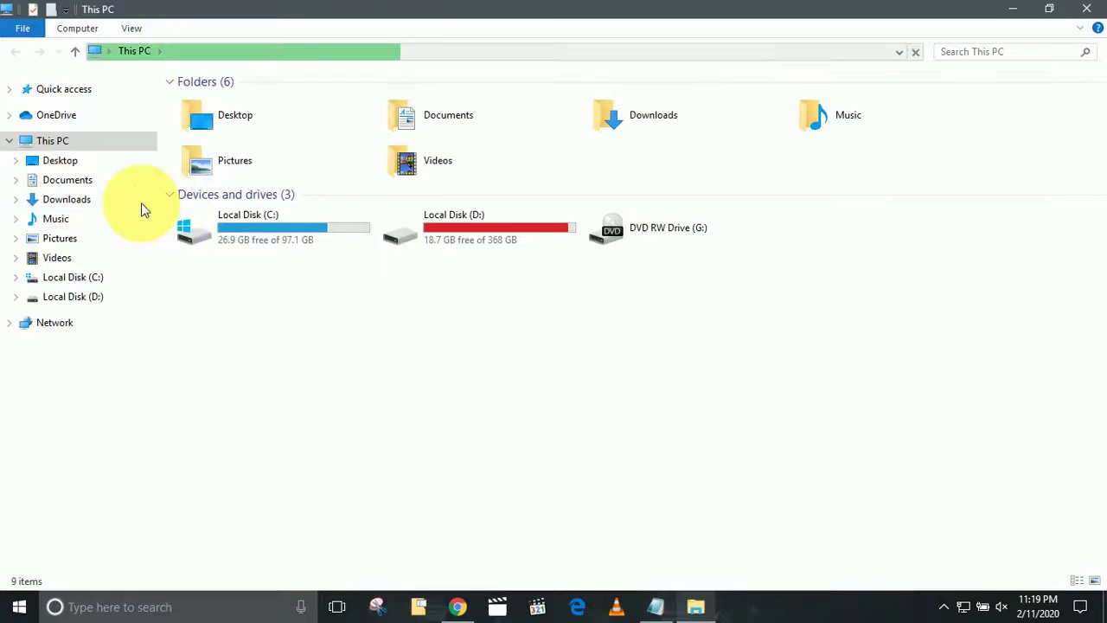
click(95, 198)
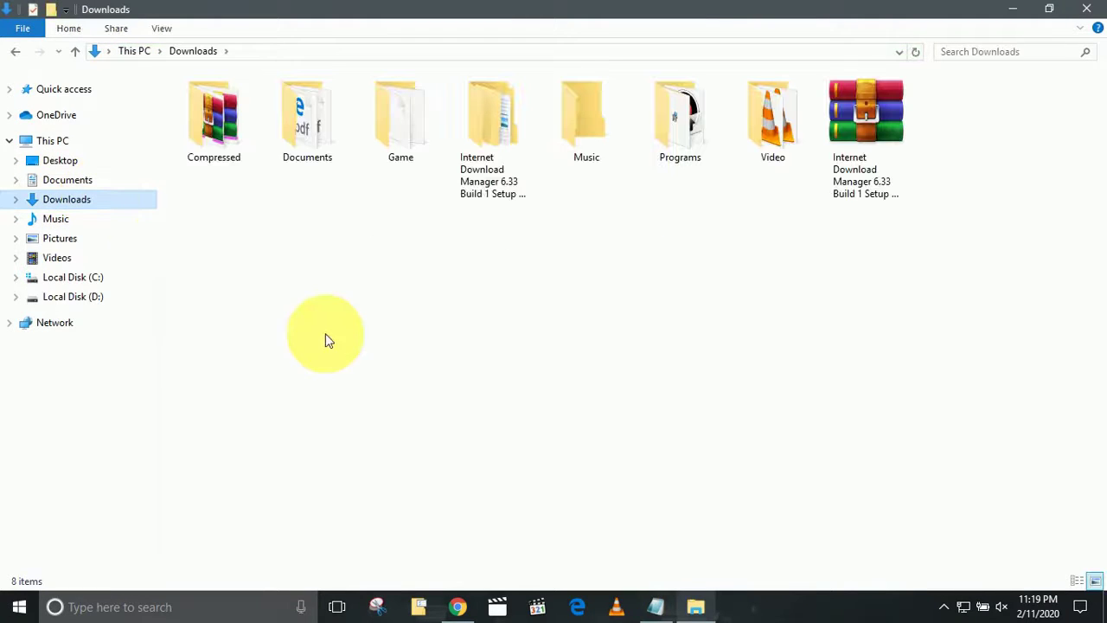
Review checklist steps 5 and 6 about moving and opening the patch.
click(655, 608)
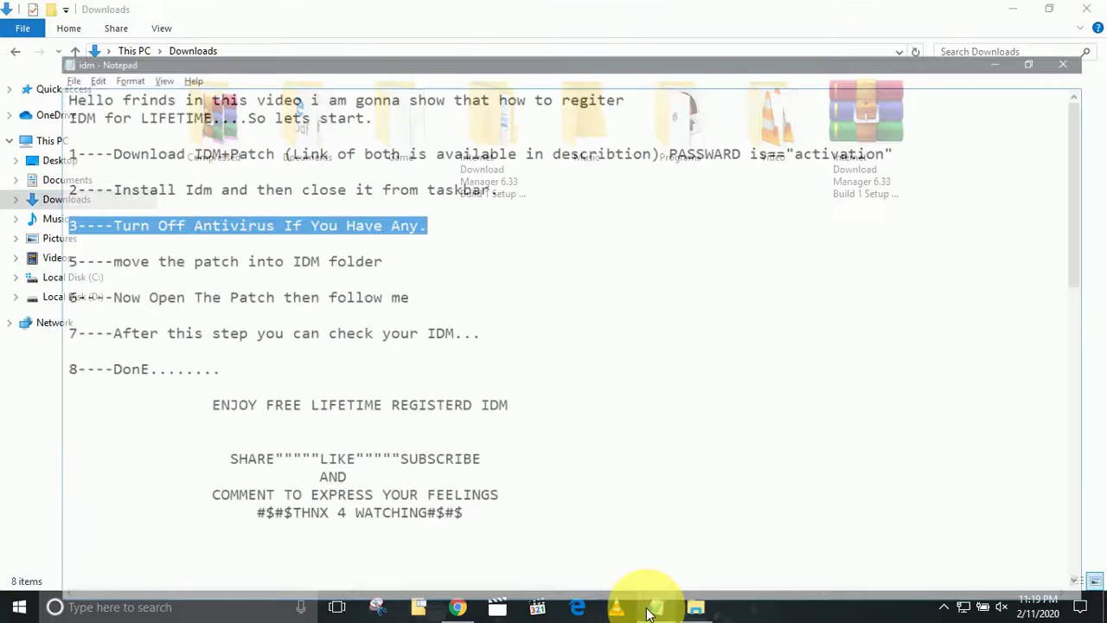
drag(10, 221, 363, 230)
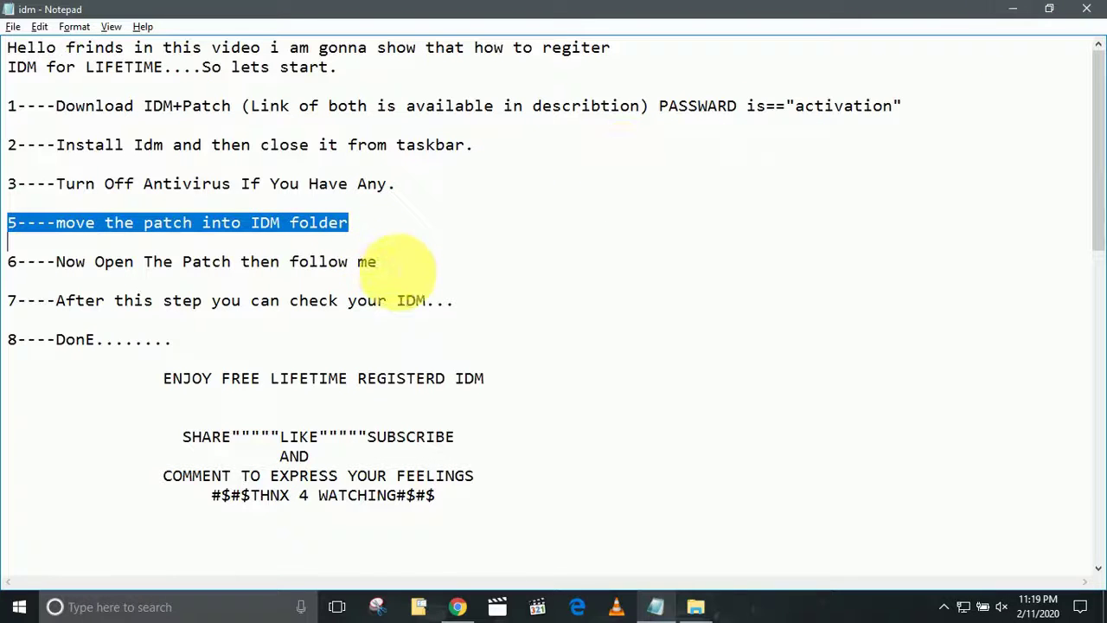
drag(383, 263, 19, 263)
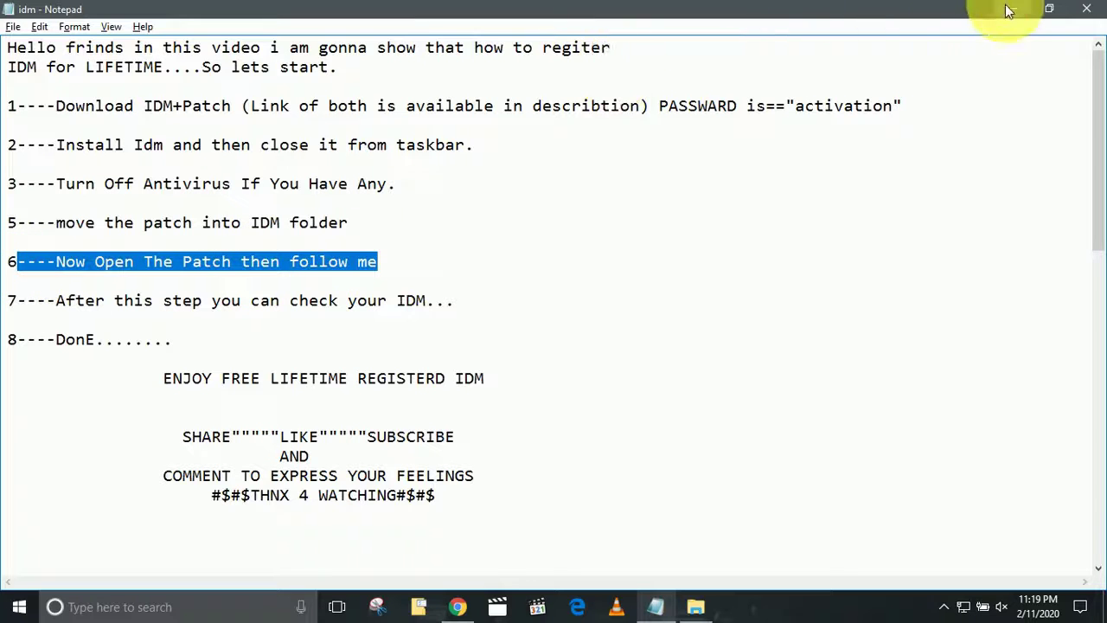
click(1008, 6)
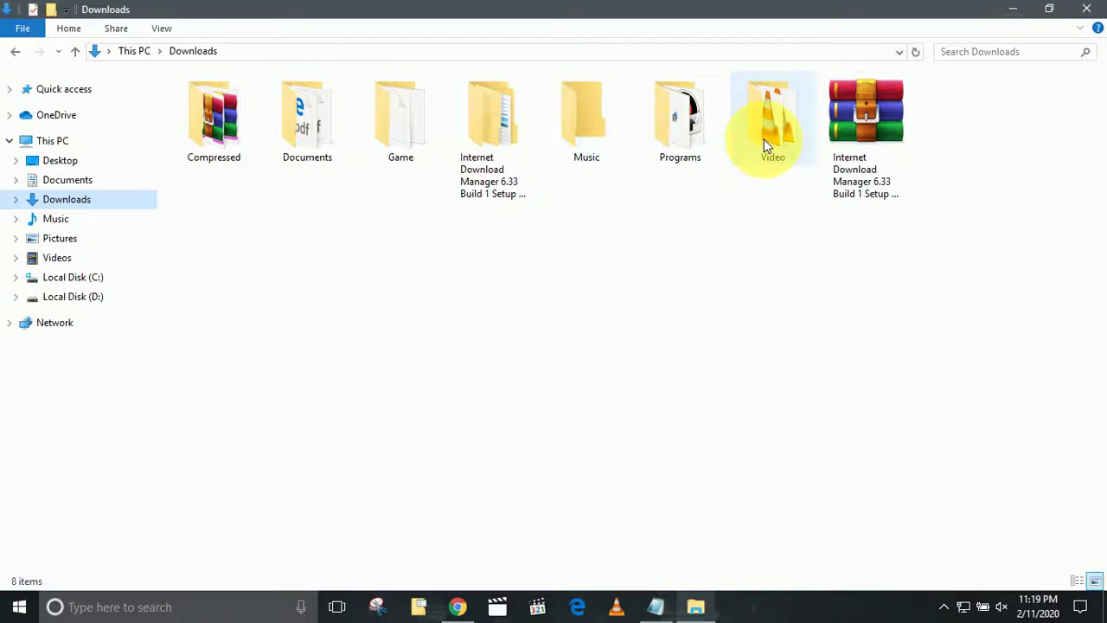
Open the IDM Setup + Patch folder and its nested folders down to Patch.
double_click(512, 113)
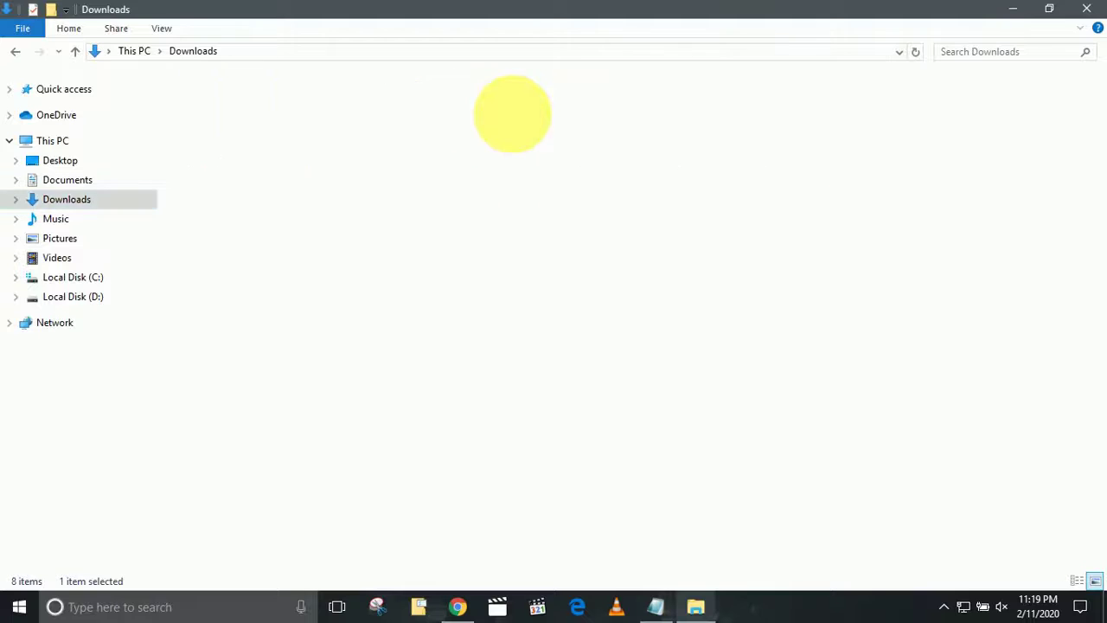
click(237, 108)
double_click(237, 108)
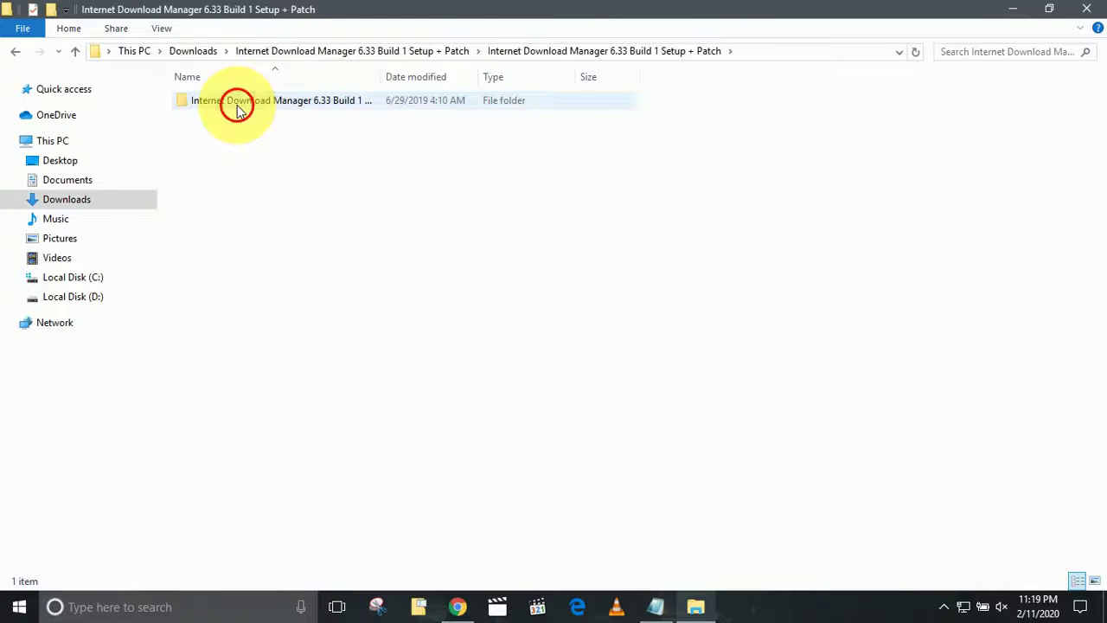
double_click(236, 105)
double_click(237, 105)
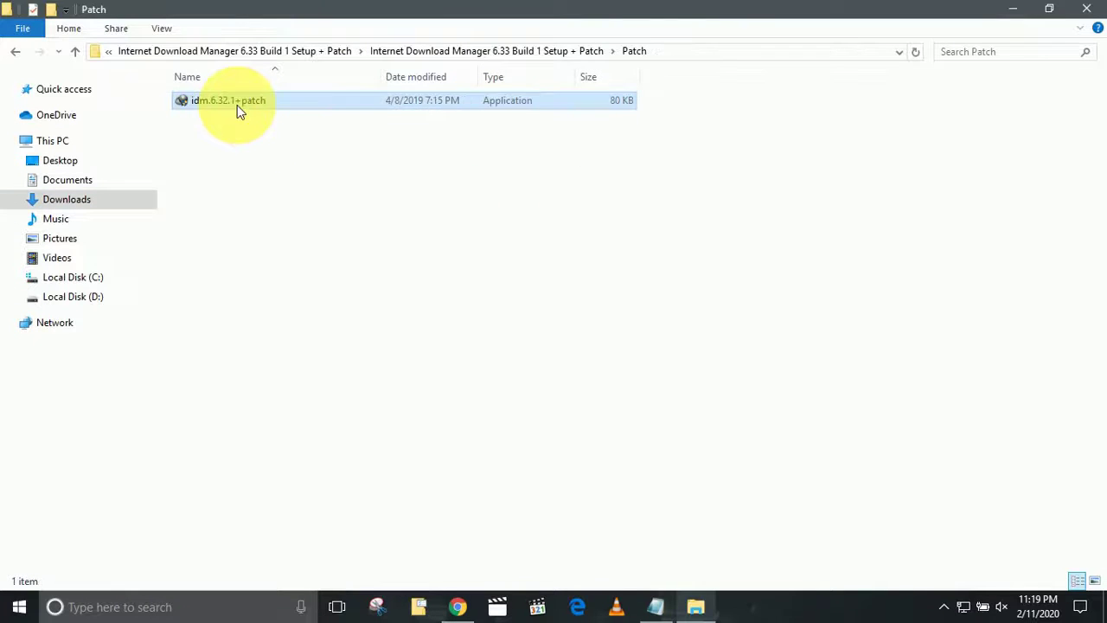
Copy the idm.6.32.1+patch file, leaving its name unchanged after an accidental rename.
click(237, 104)
click(237, 105)
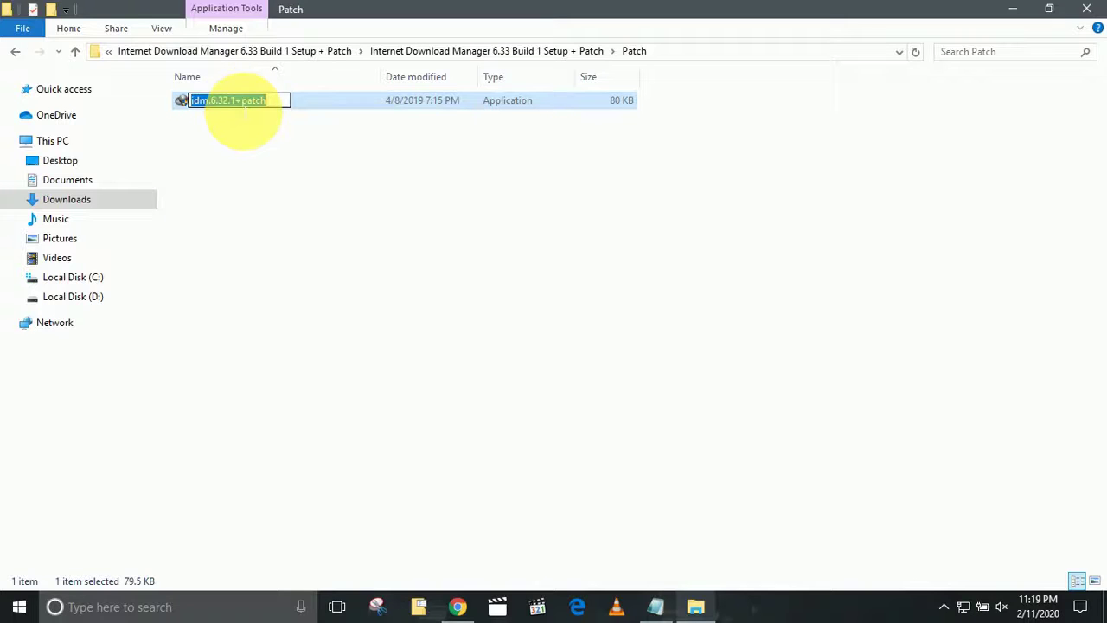
click(235, 101)
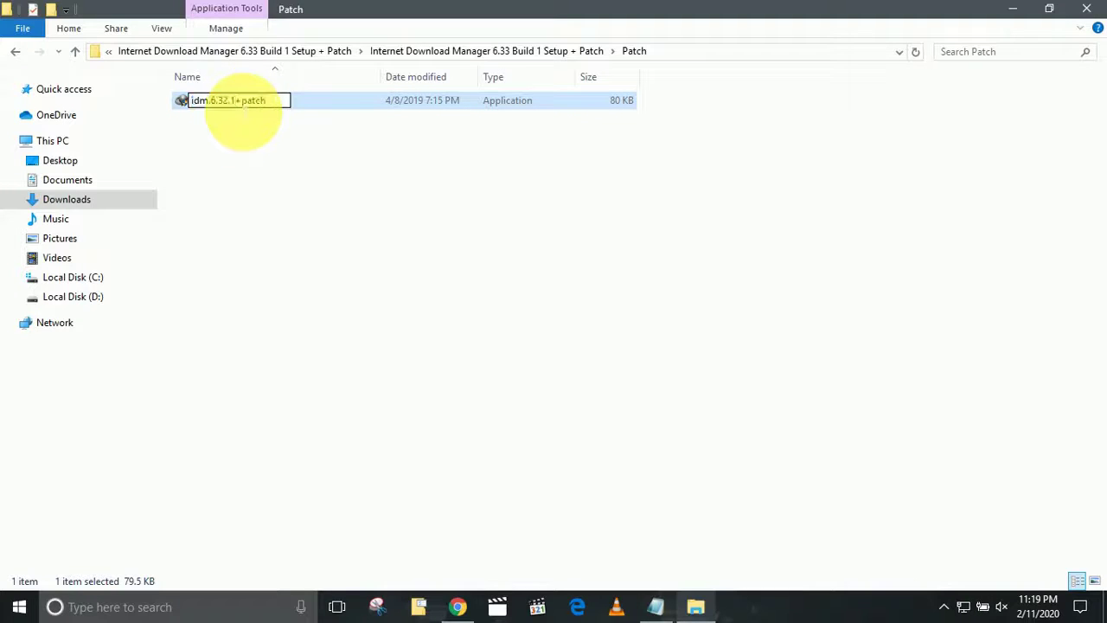
click(232, 125)
click(181, 101)
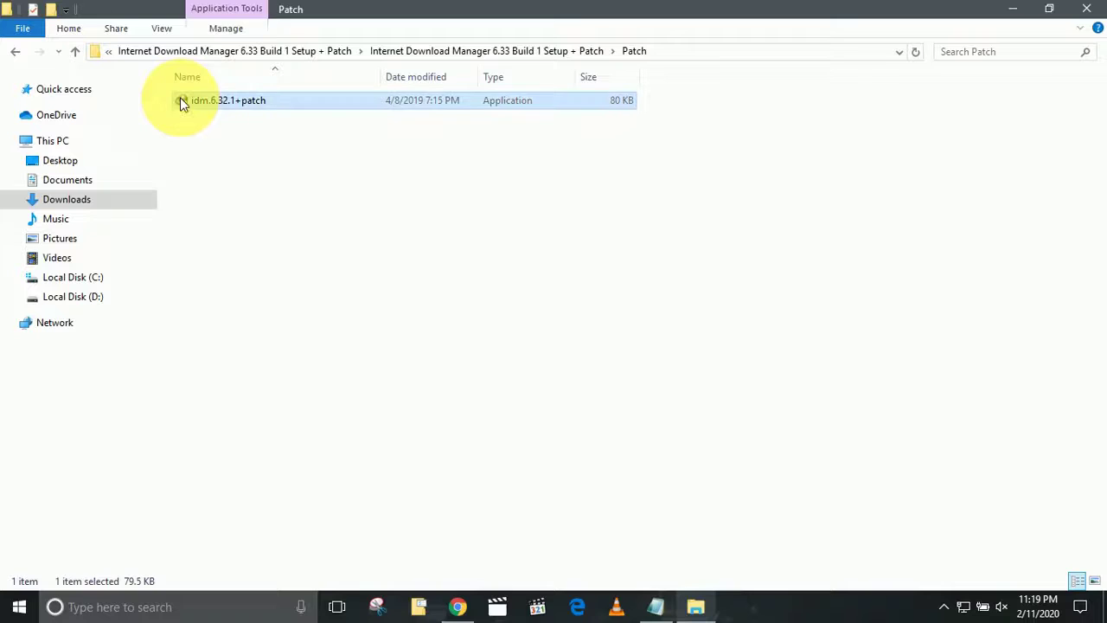
right_click(181, 101)
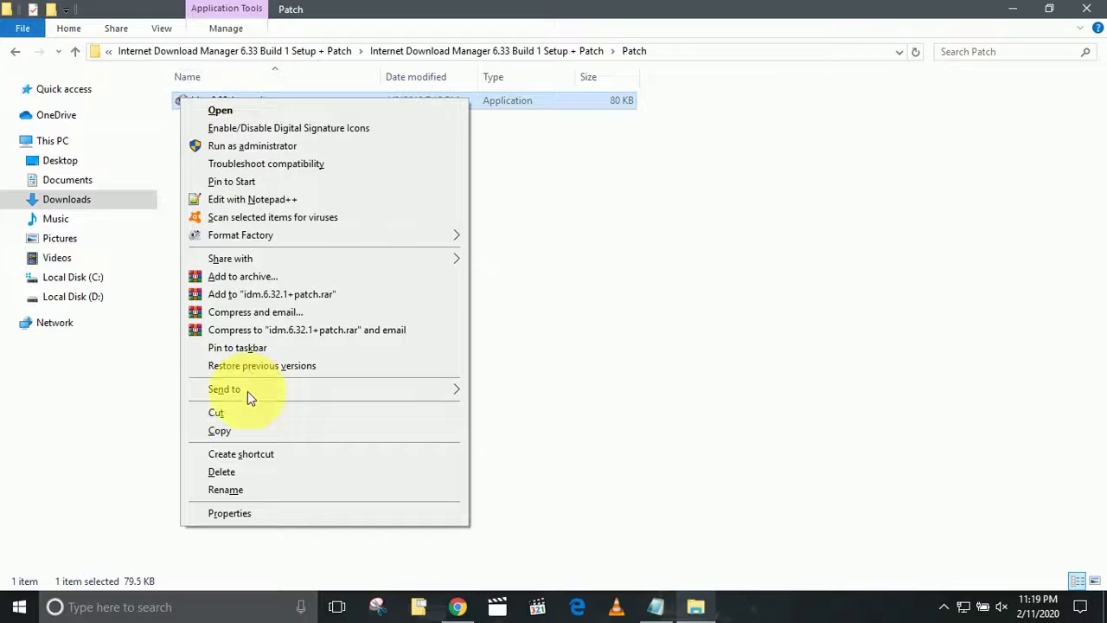
click(219, 431)
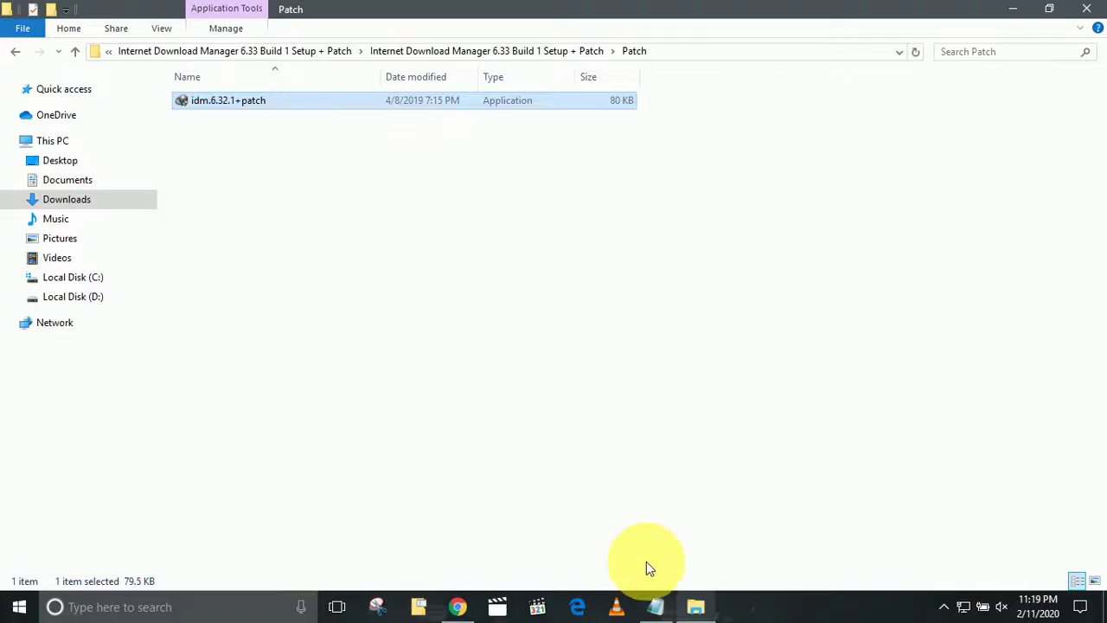
Open Internet Download Manager's install location from its desktop shortcut.
click(1018, 8)
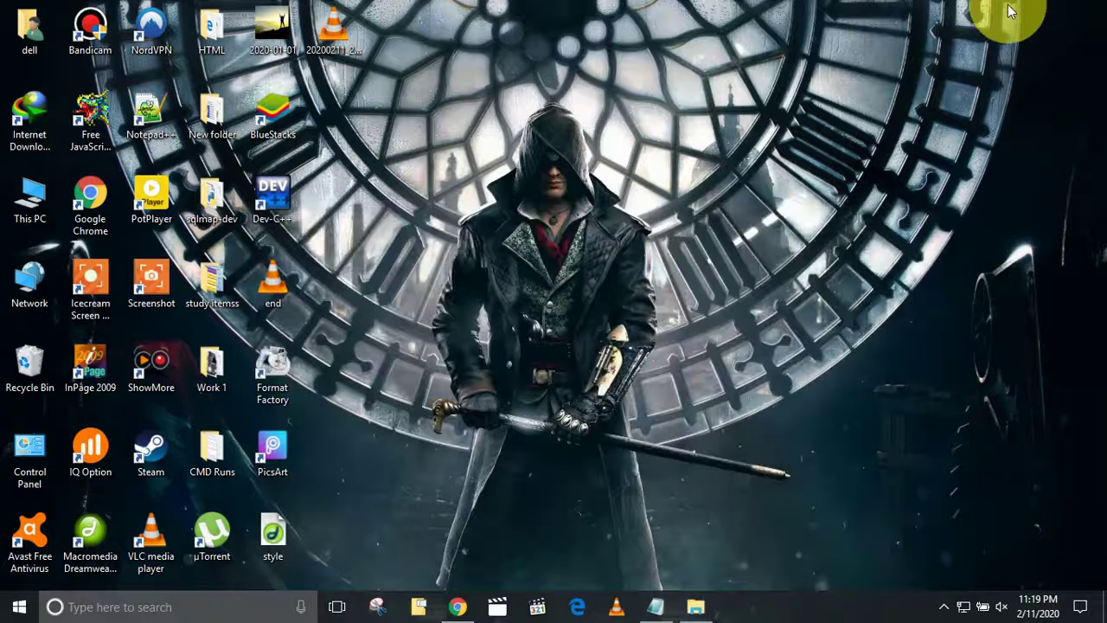
right_click(37, 122)
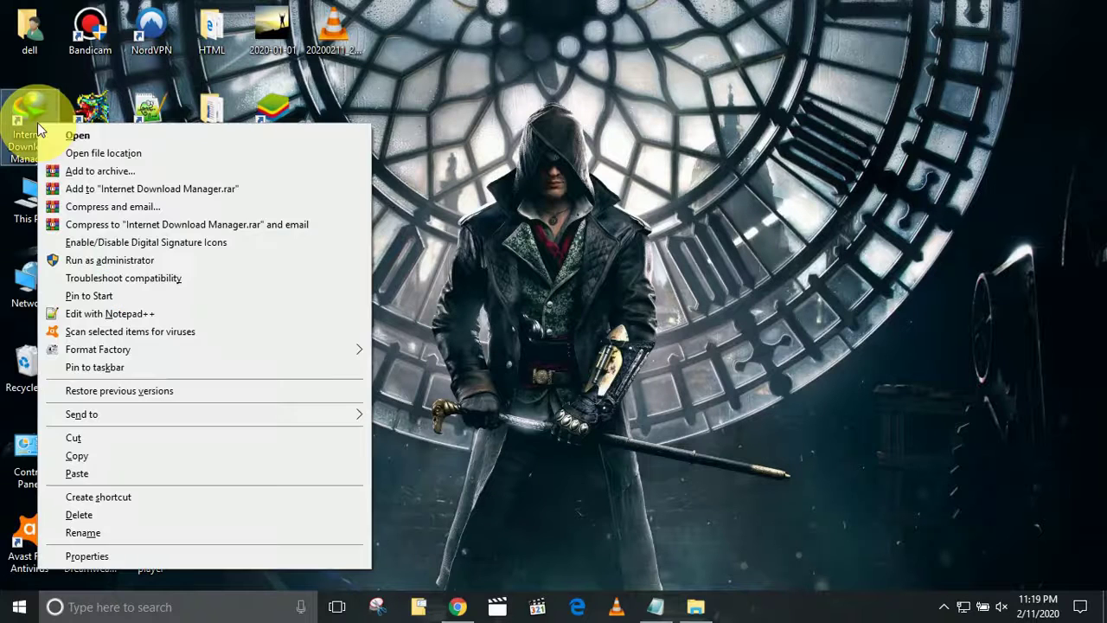
click(134, 154)
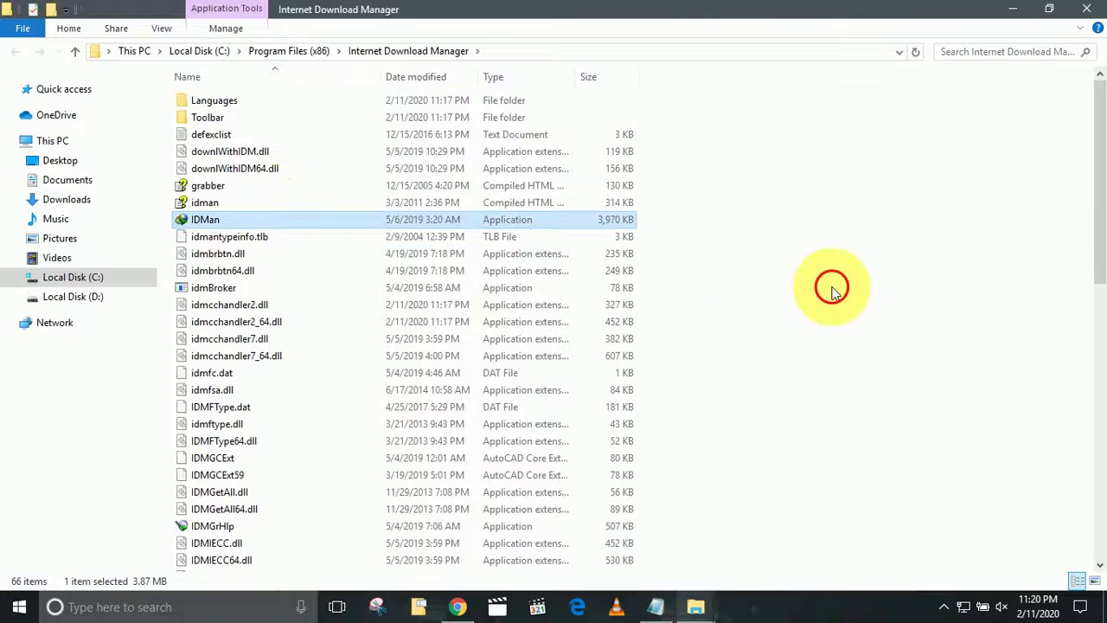
Paste idm.6.32.1+patch into that folder, grant administrator permission, and return to the checklist.
click(832, 292)
right_click(831, 293)
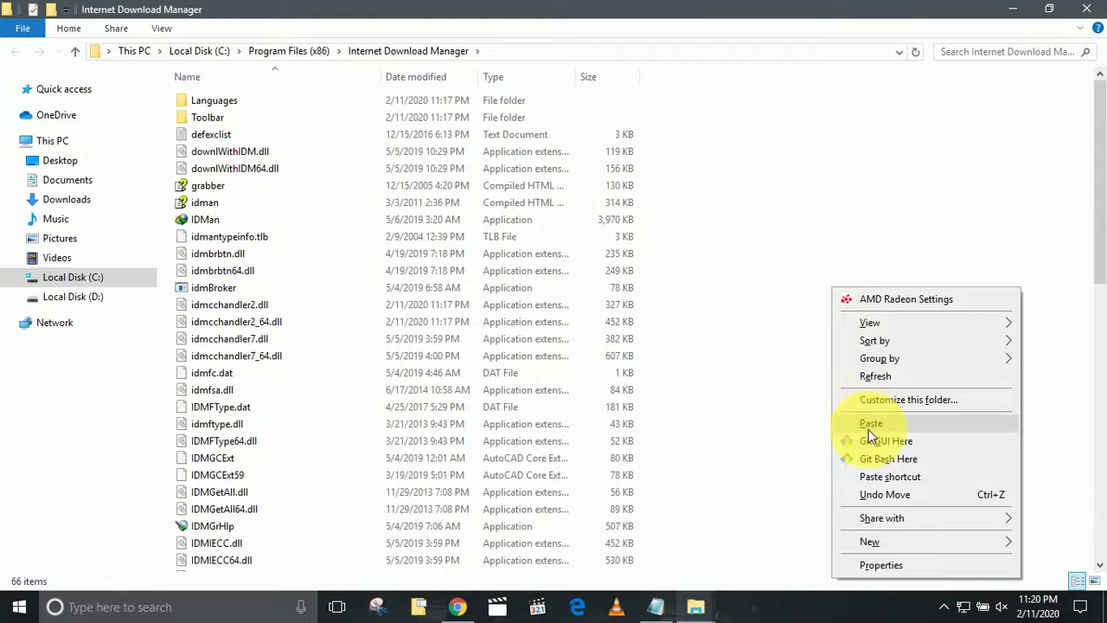
click(868, 427)
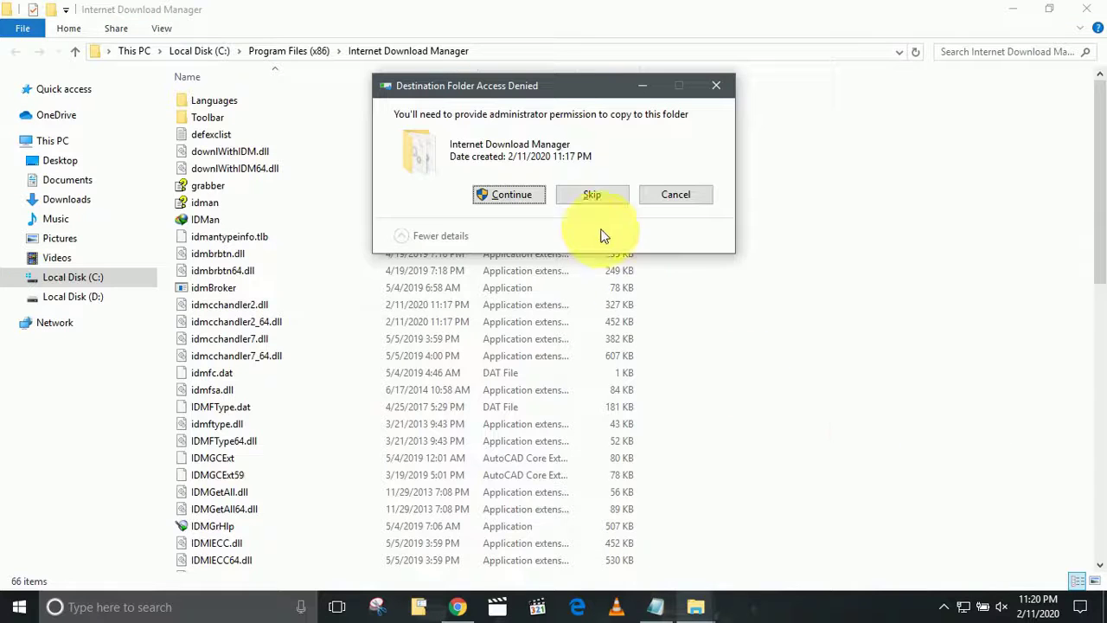
click(510, 195)
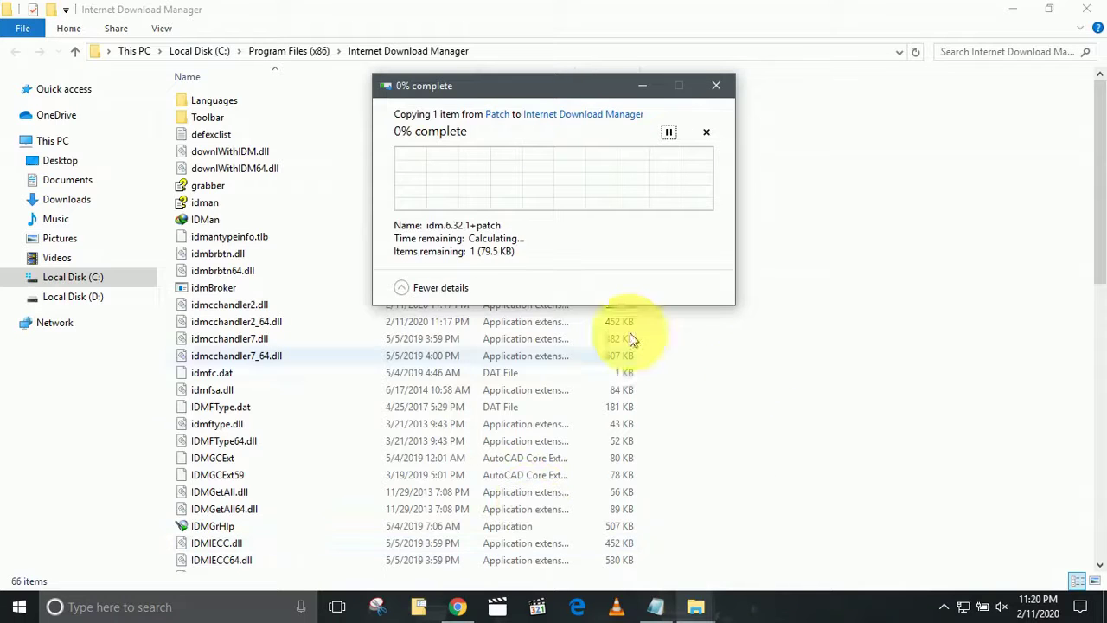
click(656, 606)
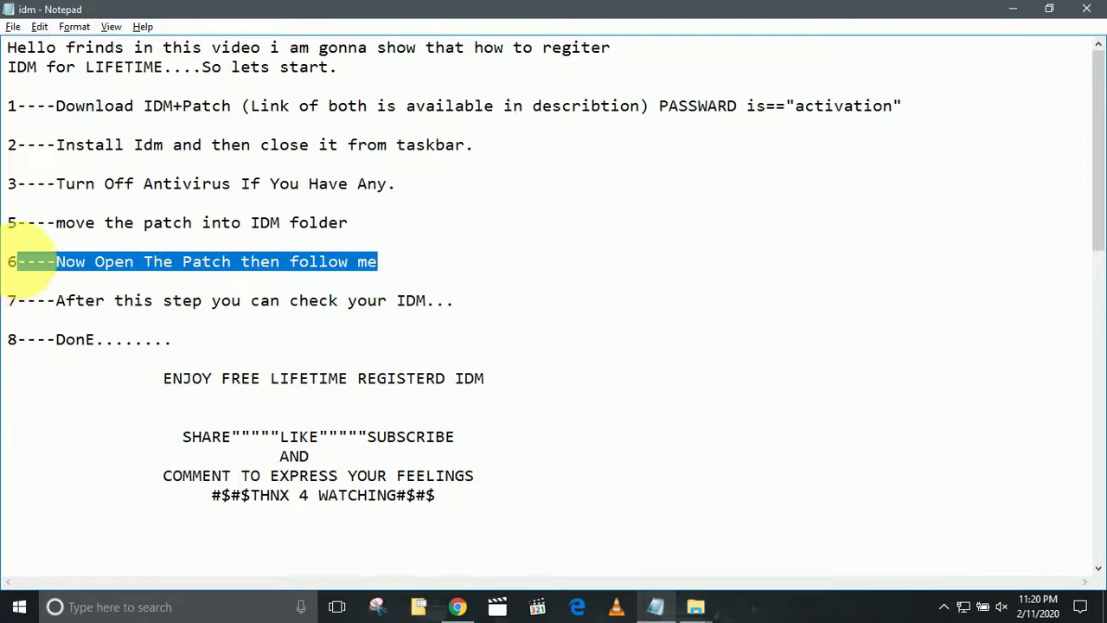
Mark step 6 in the Notepad checklist, then minimize Notepad to reveal the IDM folder.
drag(415, 268, 19, 261)
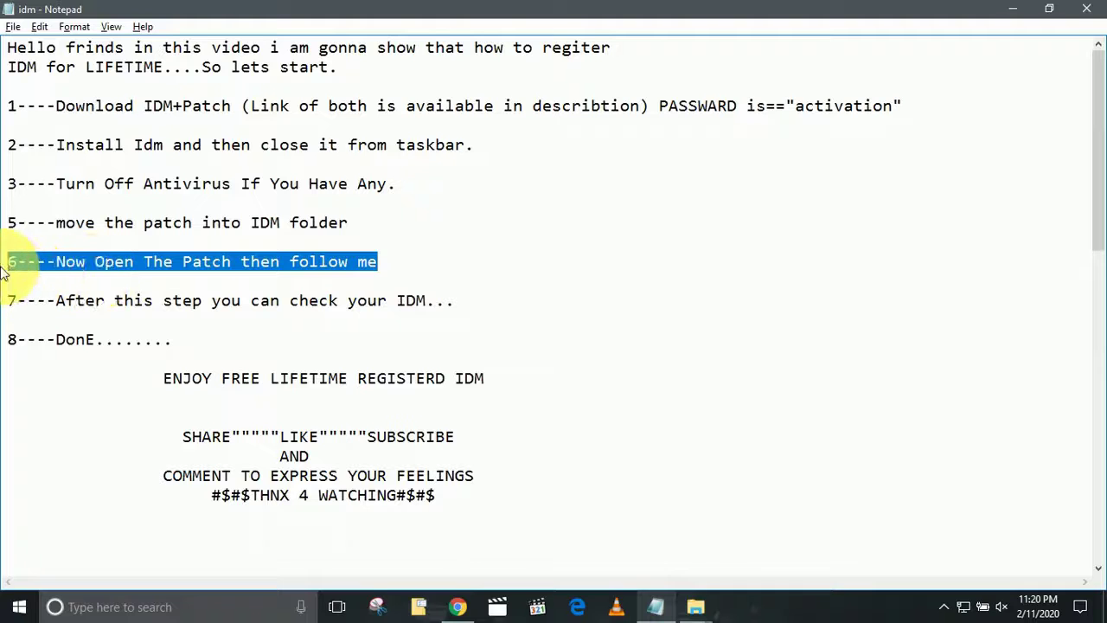
click(1003, 8)
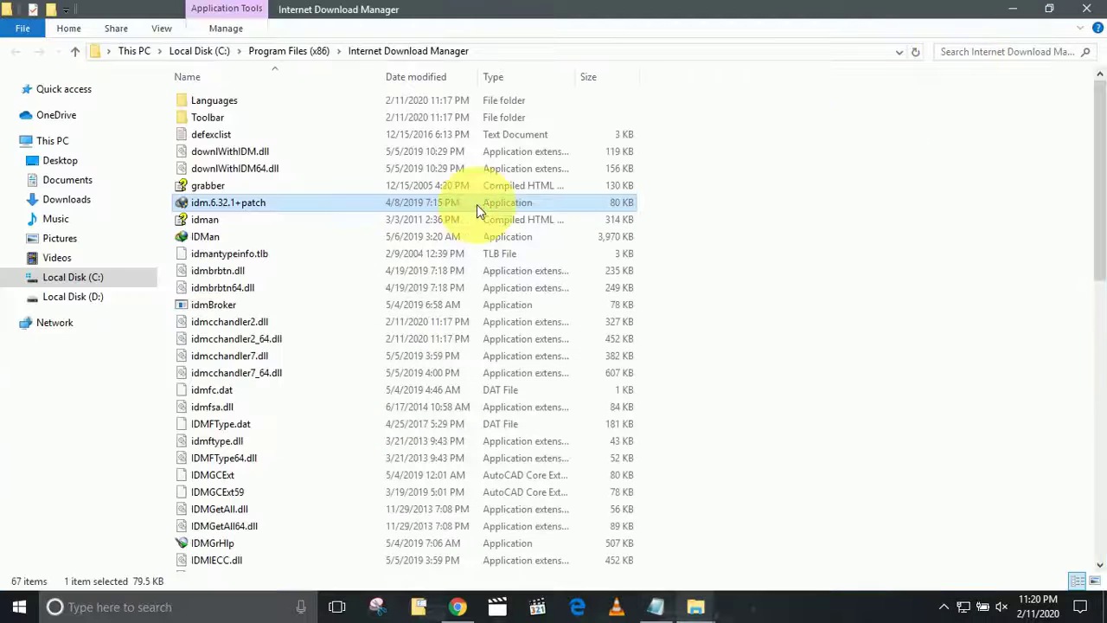
Run idm.6.32.1+patch to patch IDM, register it with the user's first and last name, and exit.
double_click(216, 204)
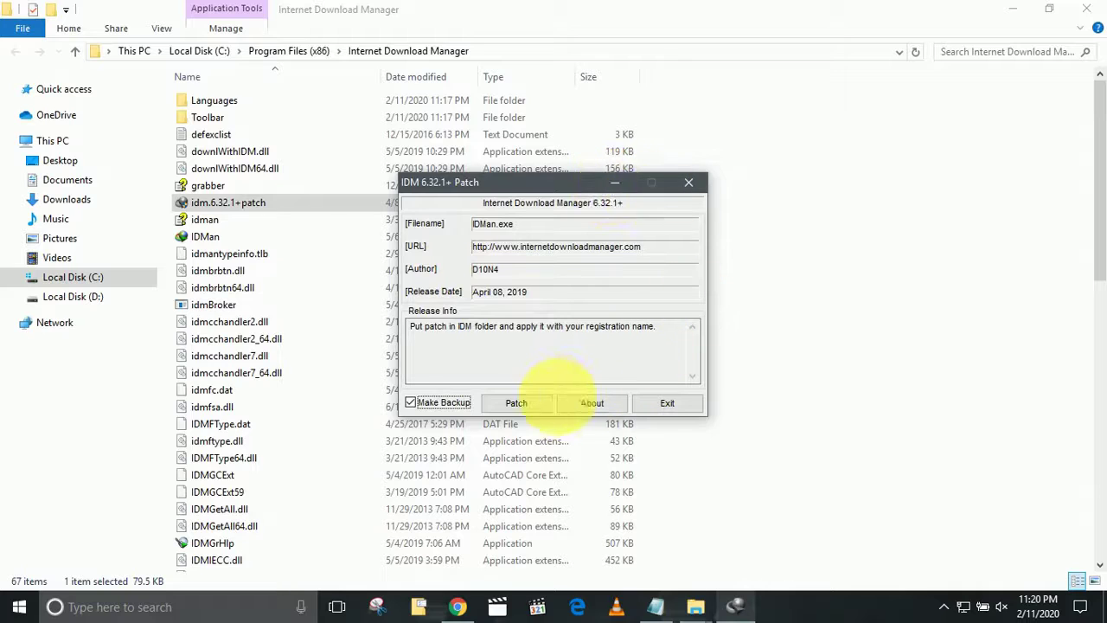
click(525, 412)
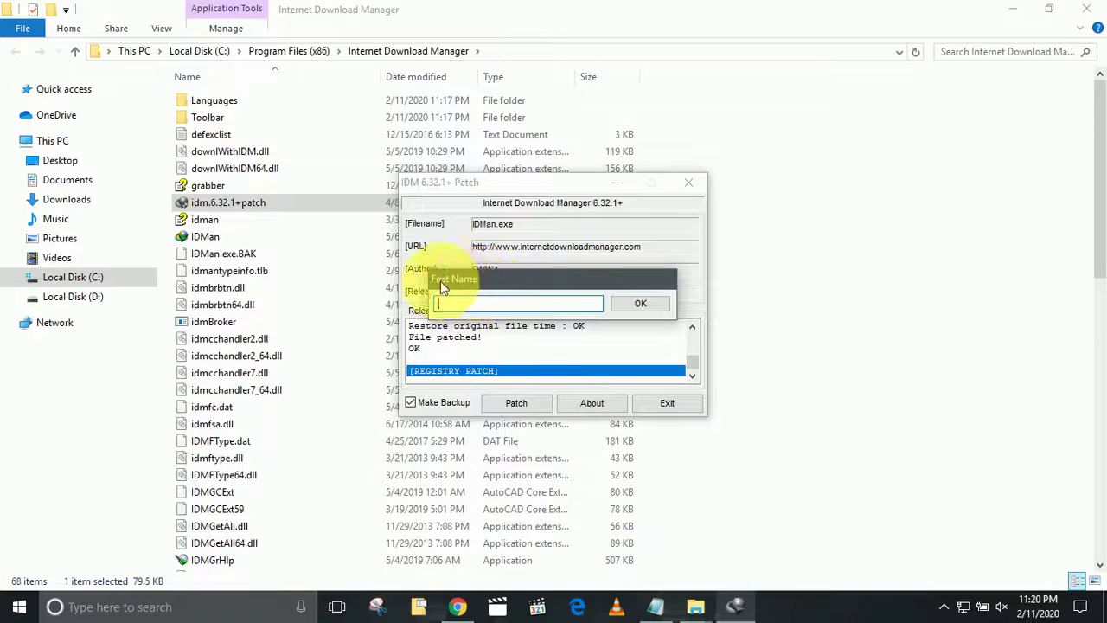
click(502, 304)
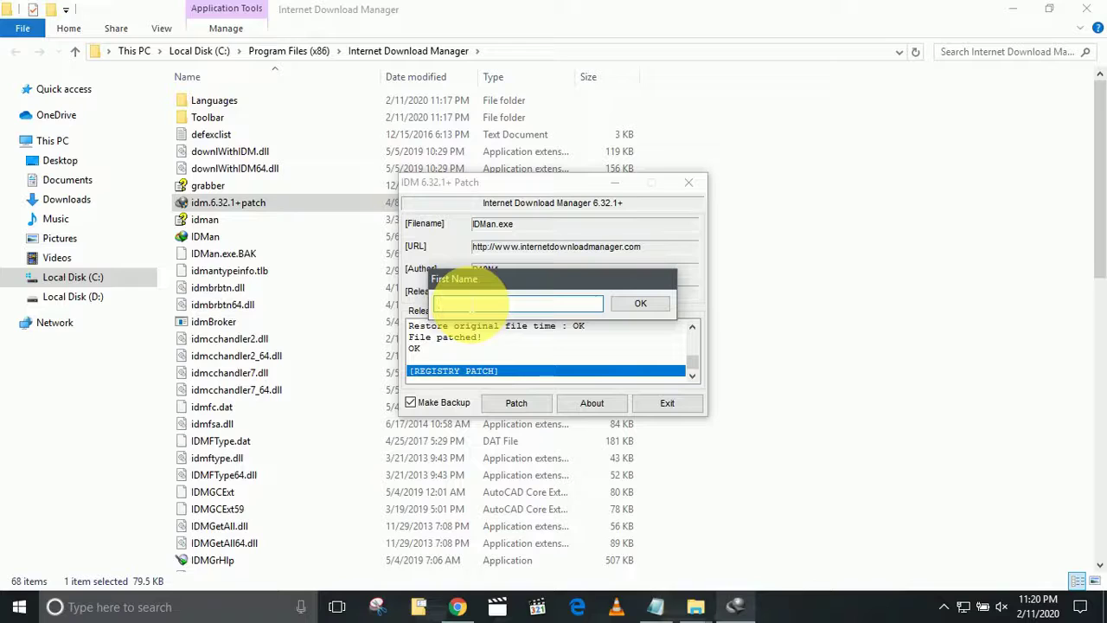
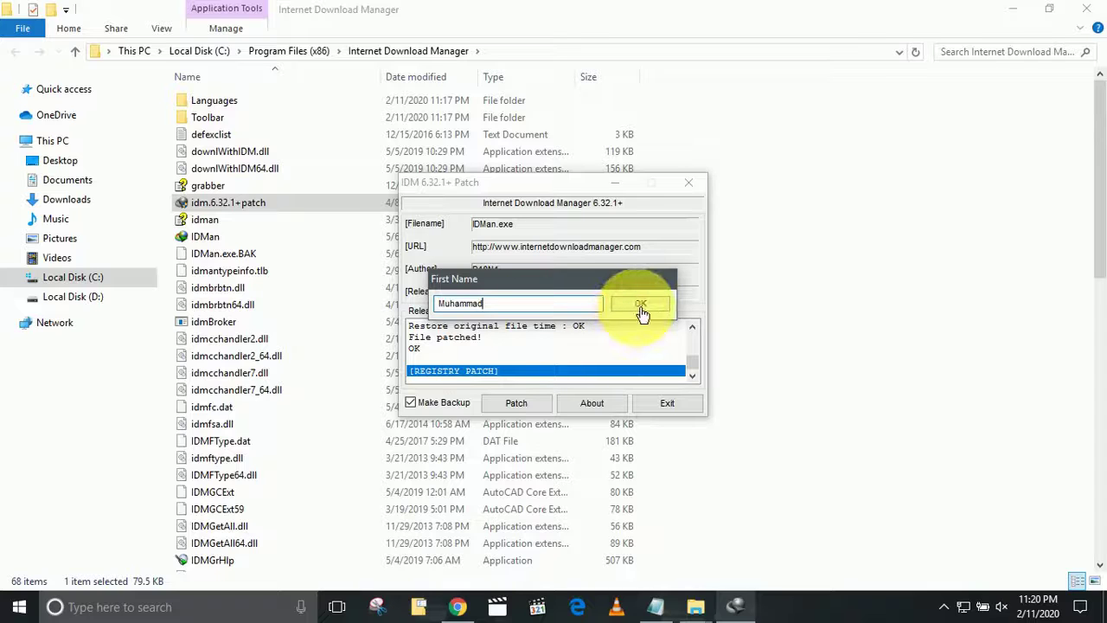
click(640, 304)
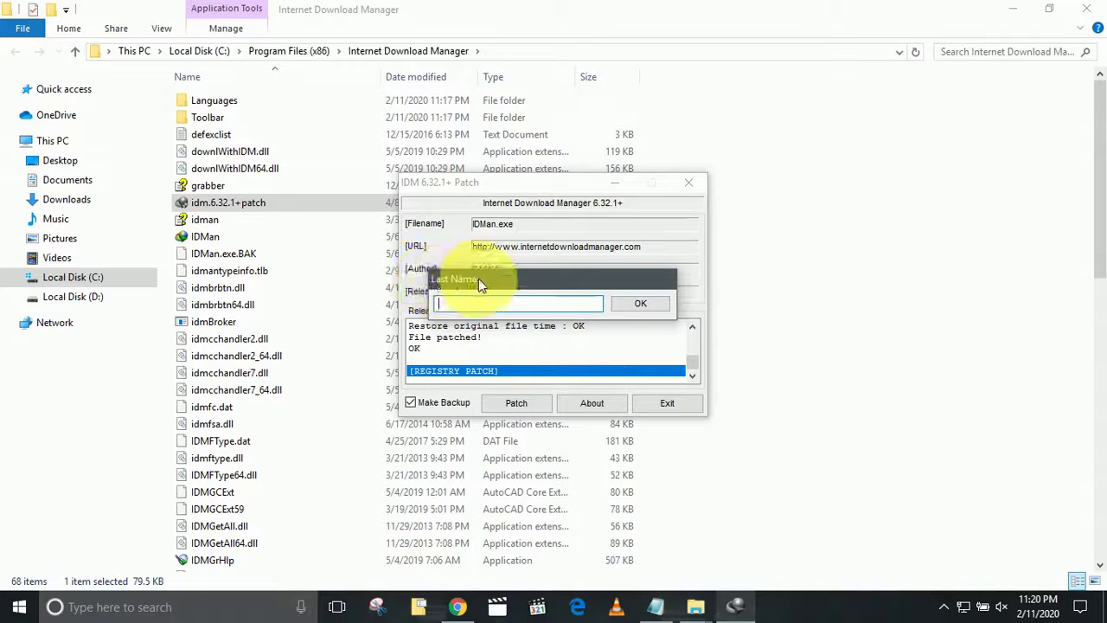
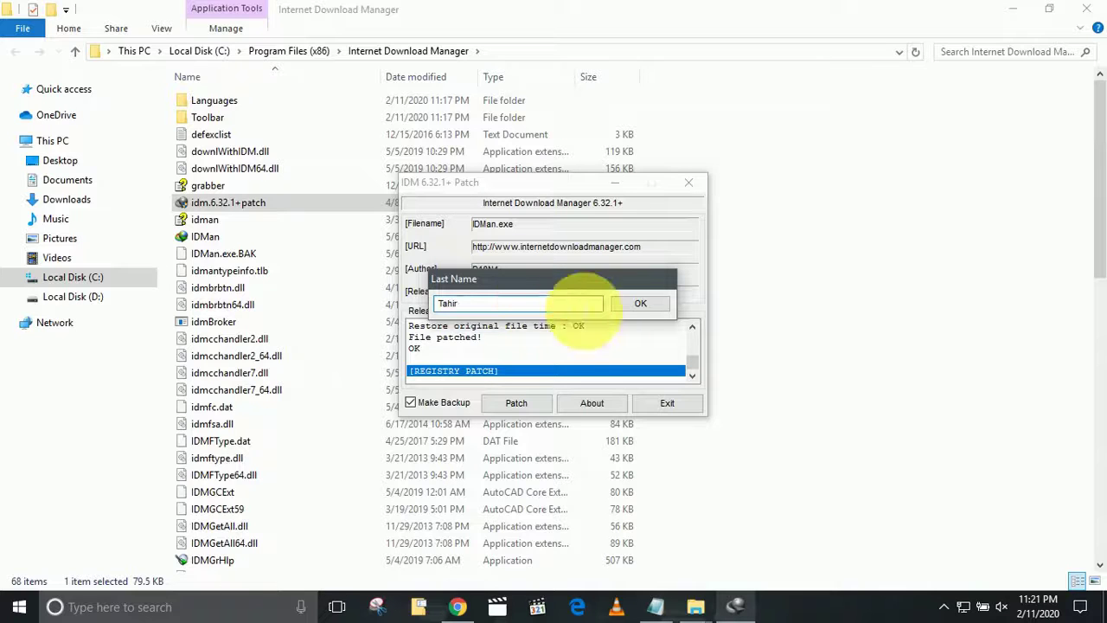
click(639, 309)
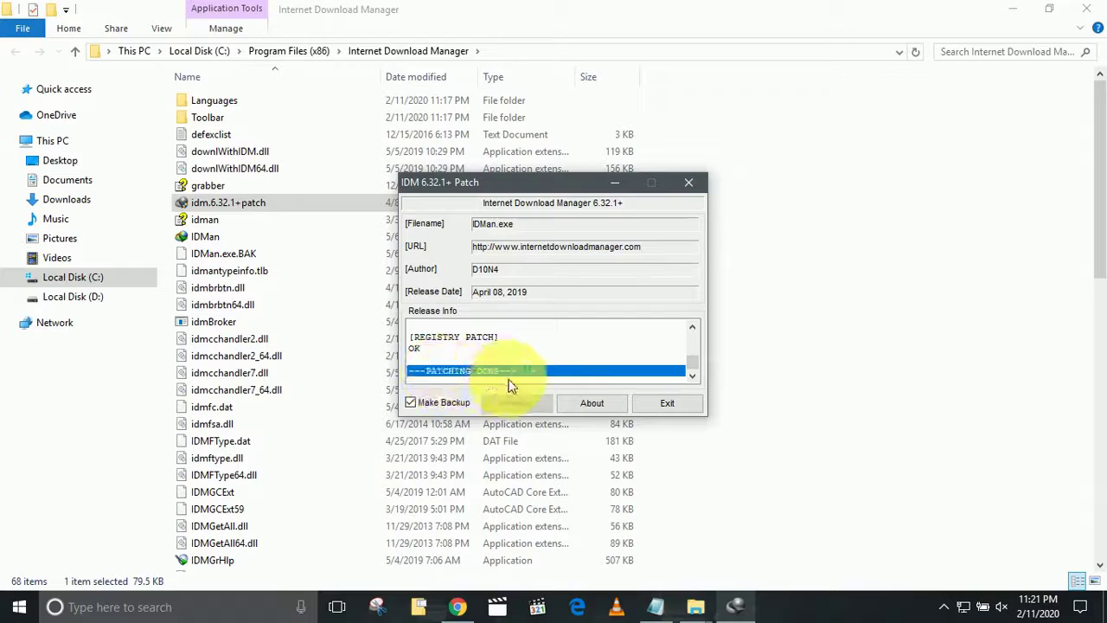
click(657, 408)
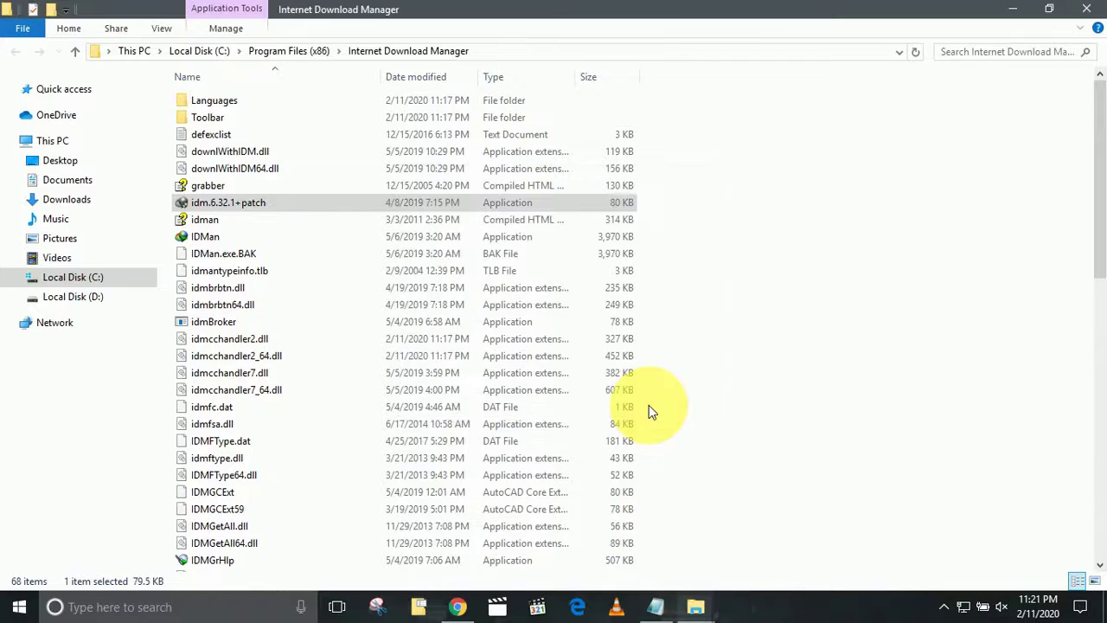
Close the IDM folder window, mark step 7 in the idm checklist, and minimize Notepad.
click(1086, 7)
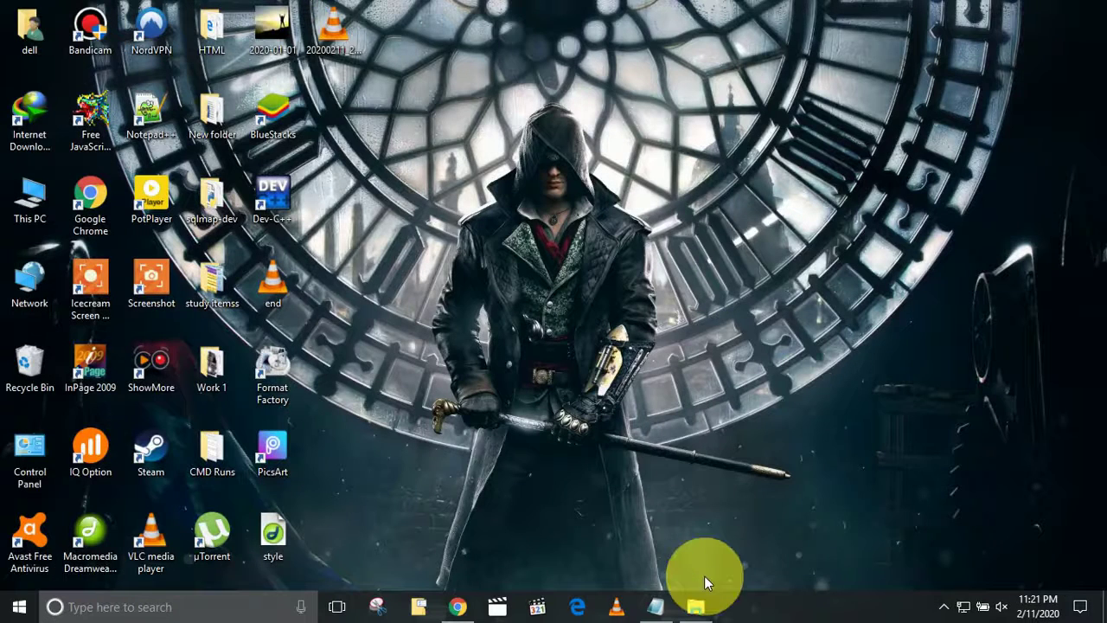
click(655, 607)
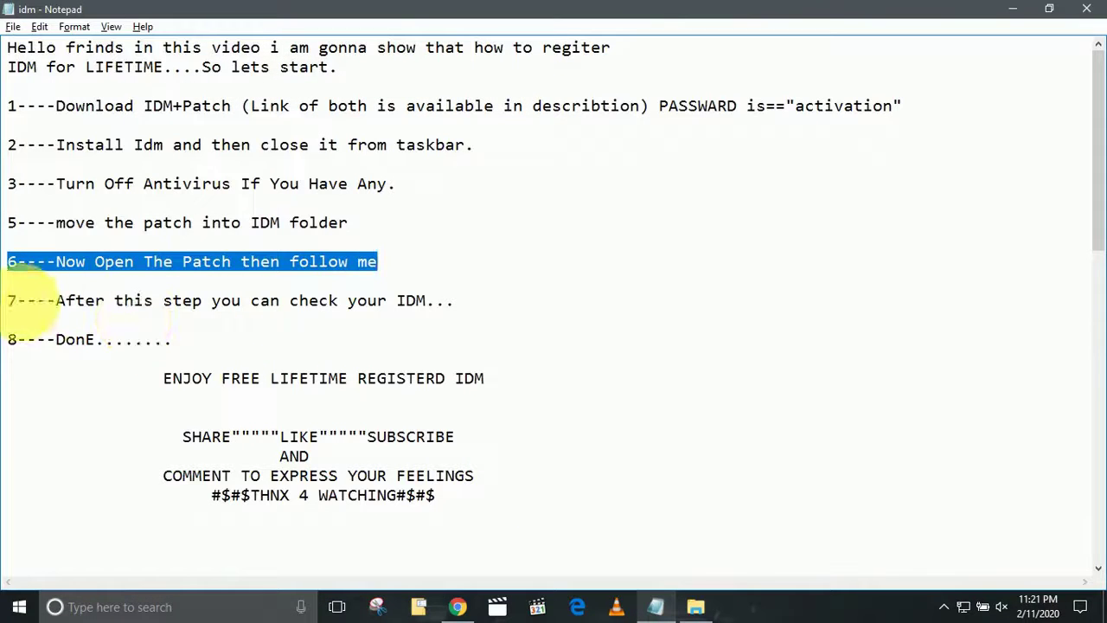
drag(8, 301, 435, 302)
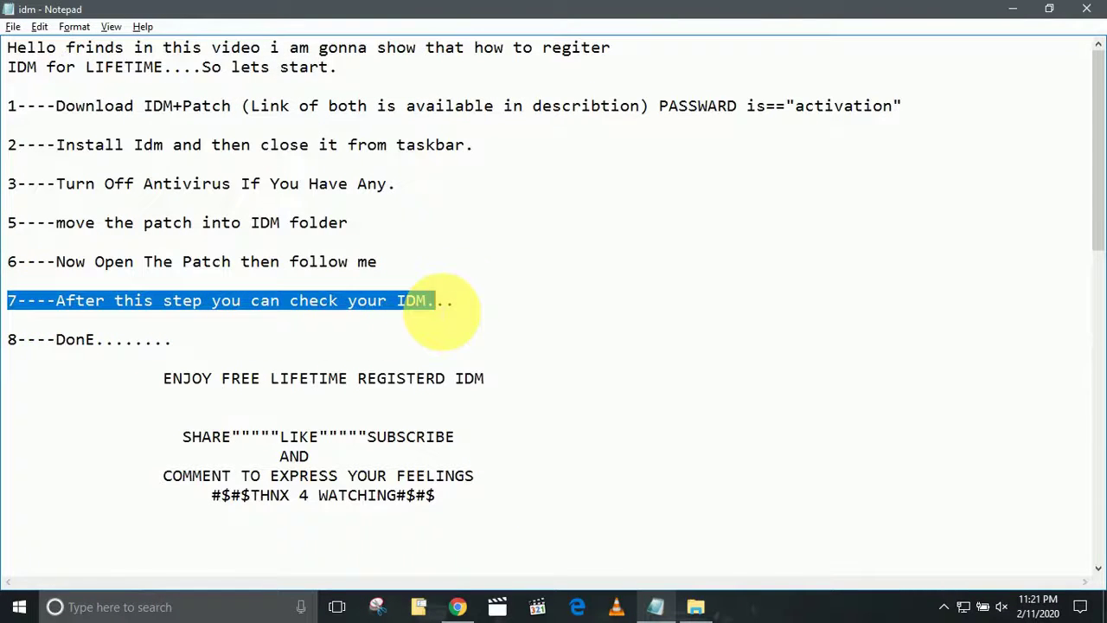
click(1021, 7)
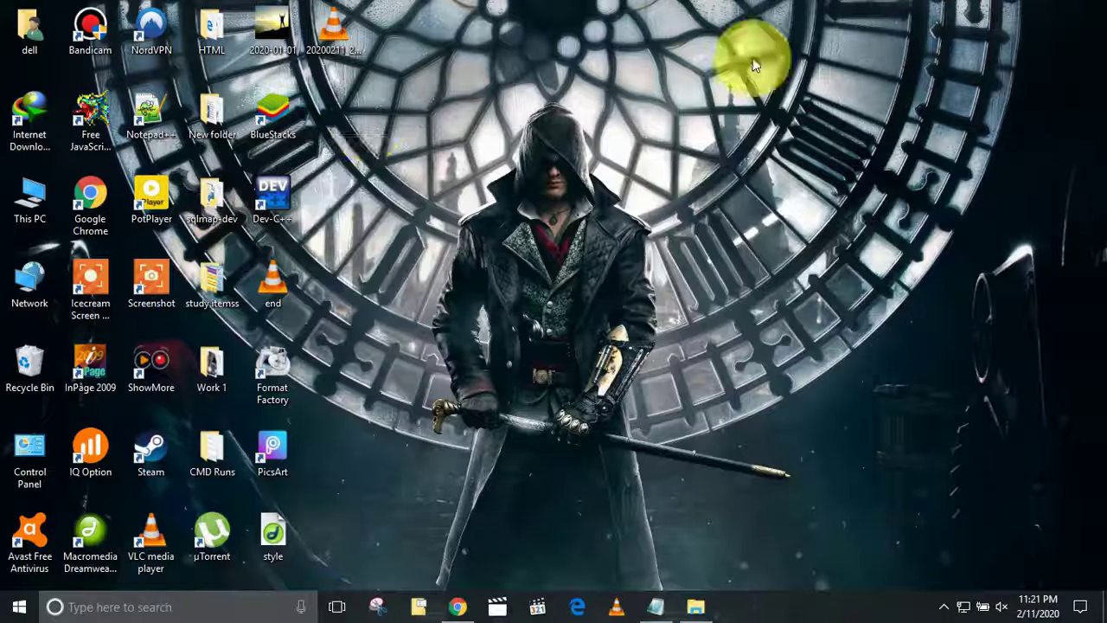
Launch Internet Download Manager from its desktop shortcut, dismiss Tip of the Day, and maximize it.
right_click(22, 115)
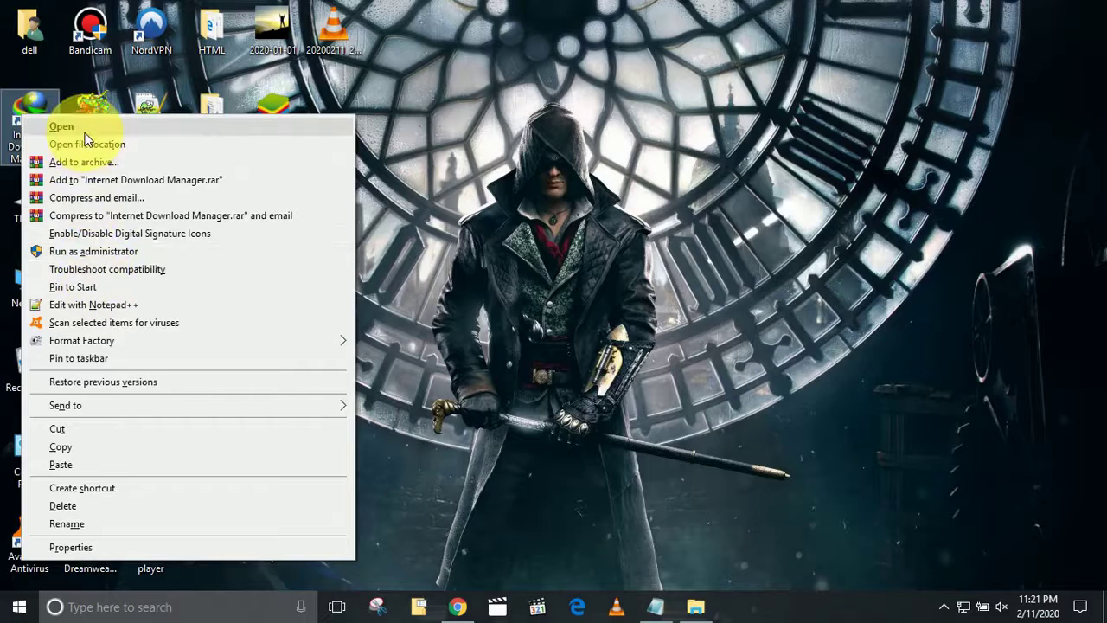
click(85, 130)
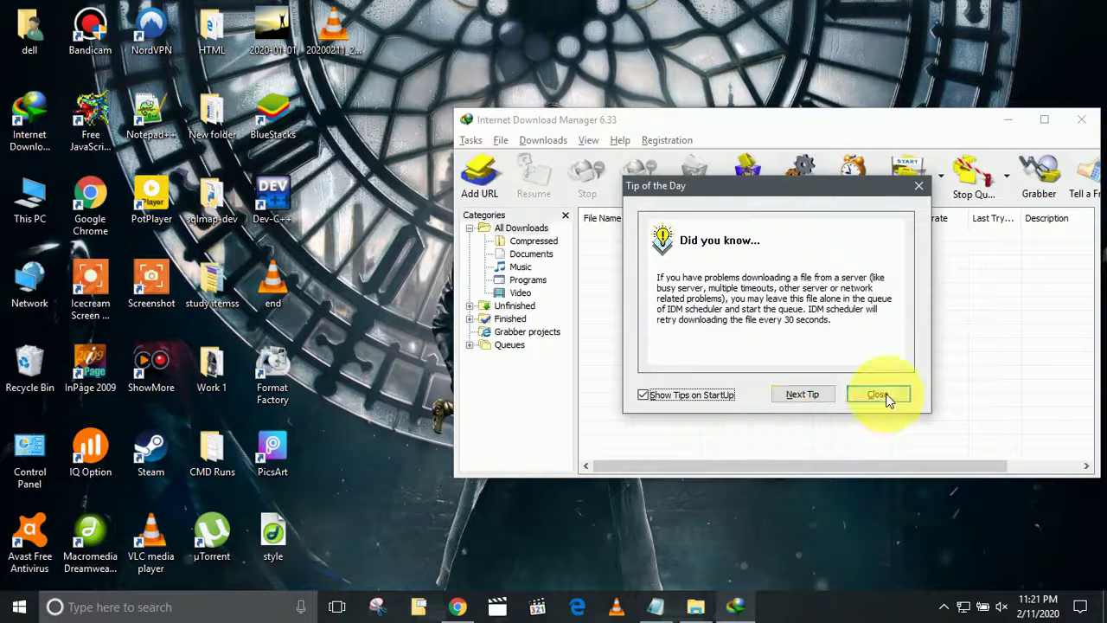
click(880, 394)
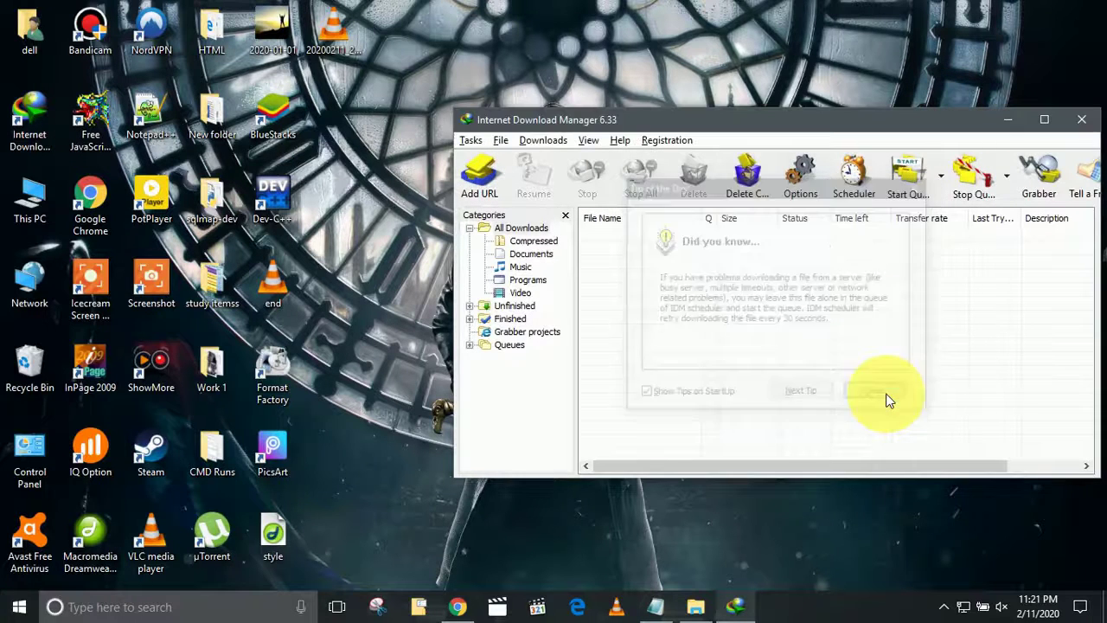
double_click(887, 123)
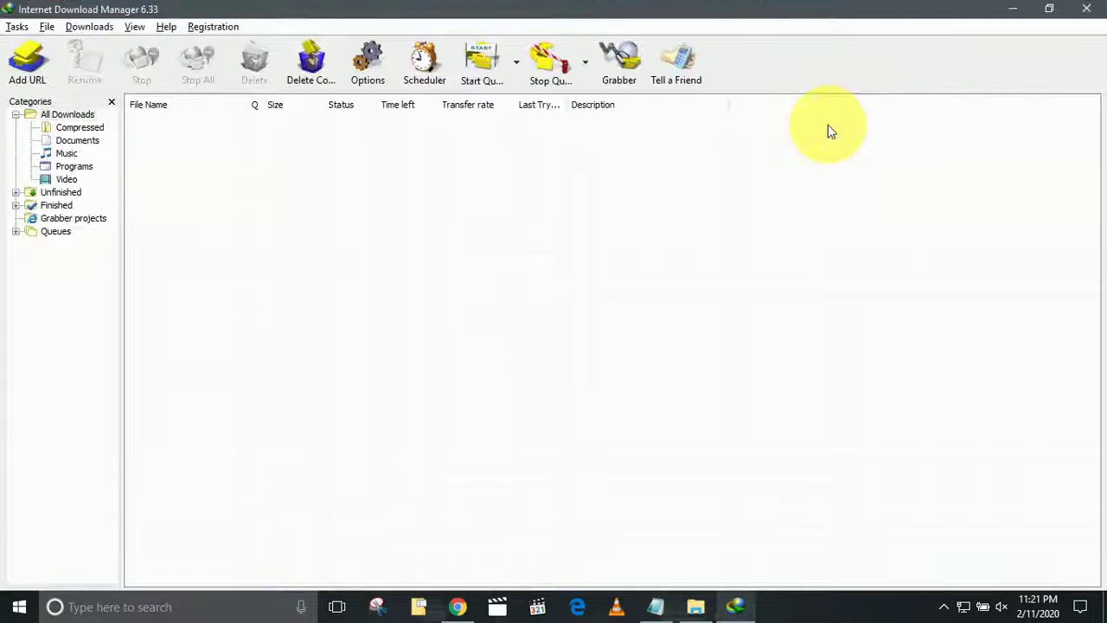
Confirm in Help > About IDM that version 6.33 is the registered Full version, then close it.
click(137, 27)
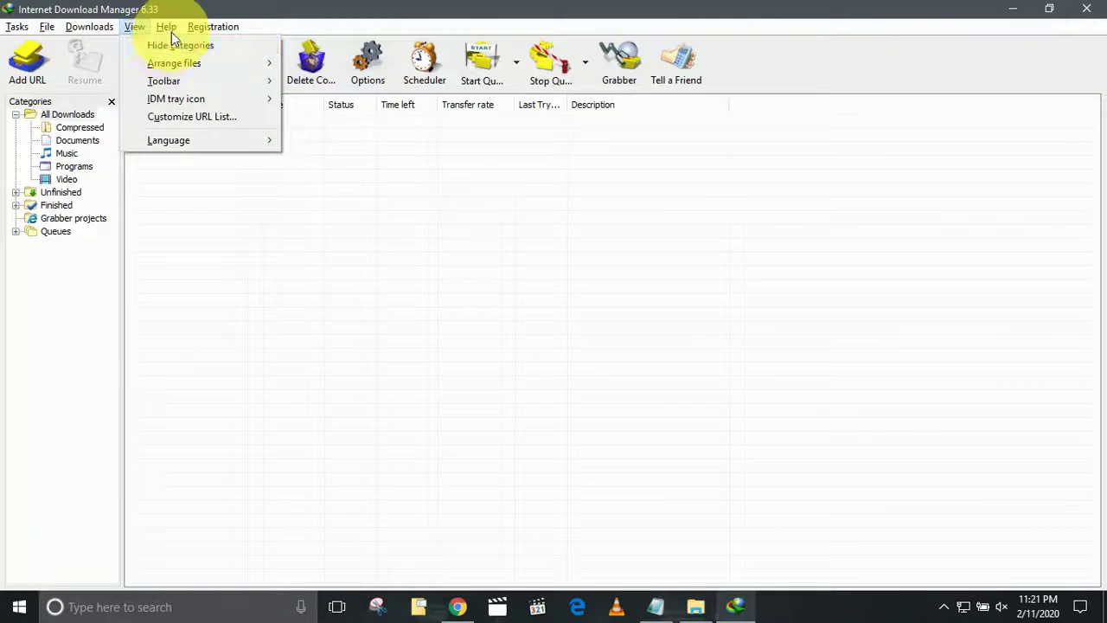
click(171, 32)
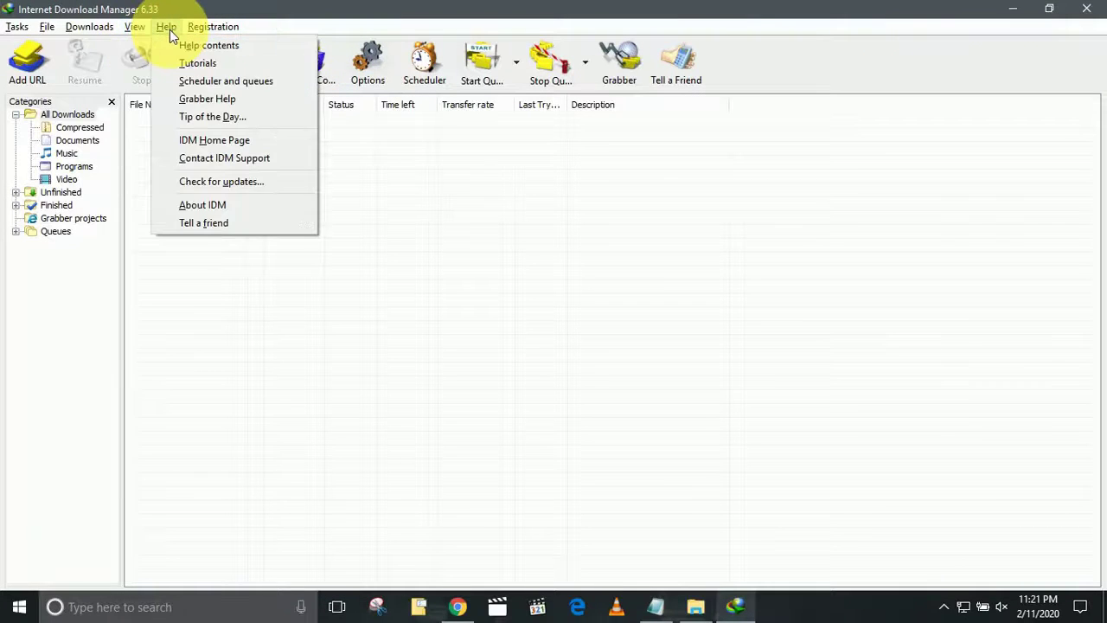
click(201, 206)
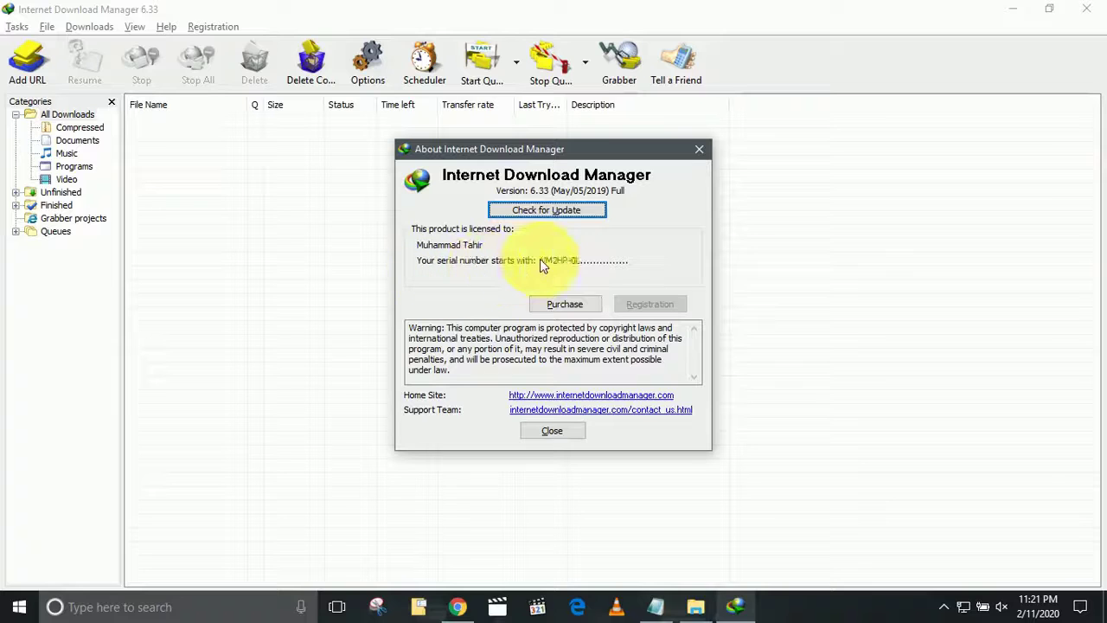
click(560, 433)
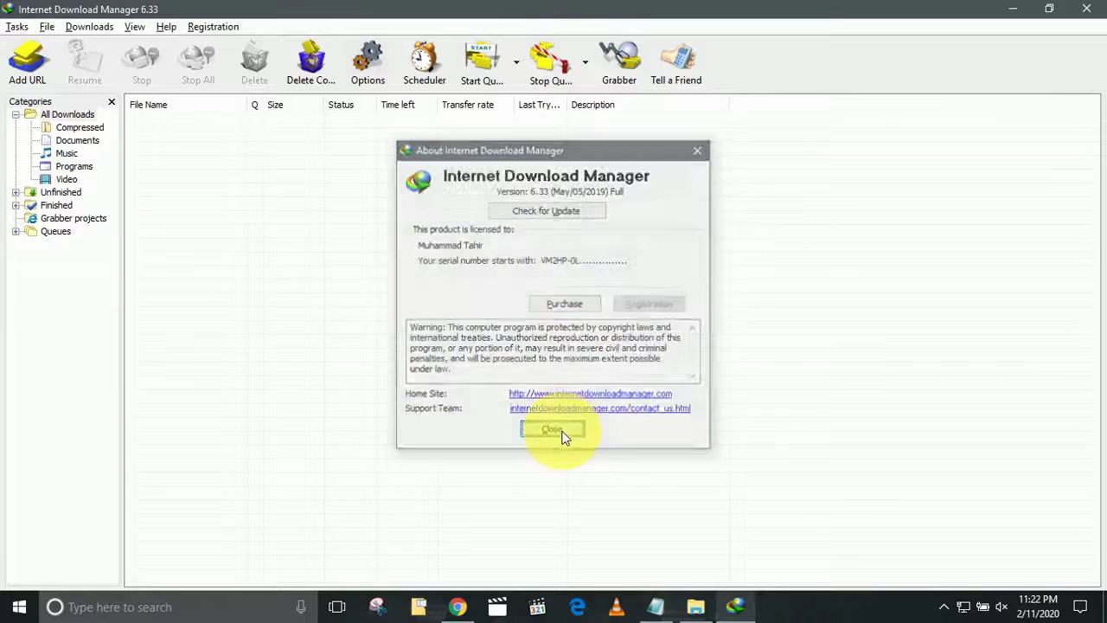
Close Internet Download Manager, restore the idm checklist, and mark step 8.
click(1088, 12)
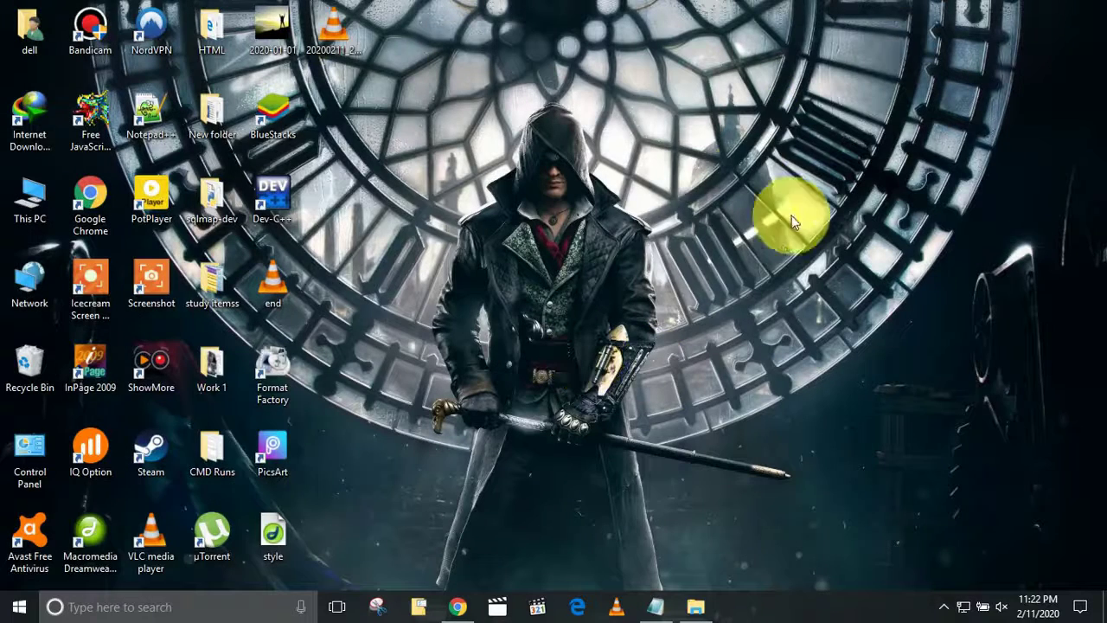
click(656, 609)
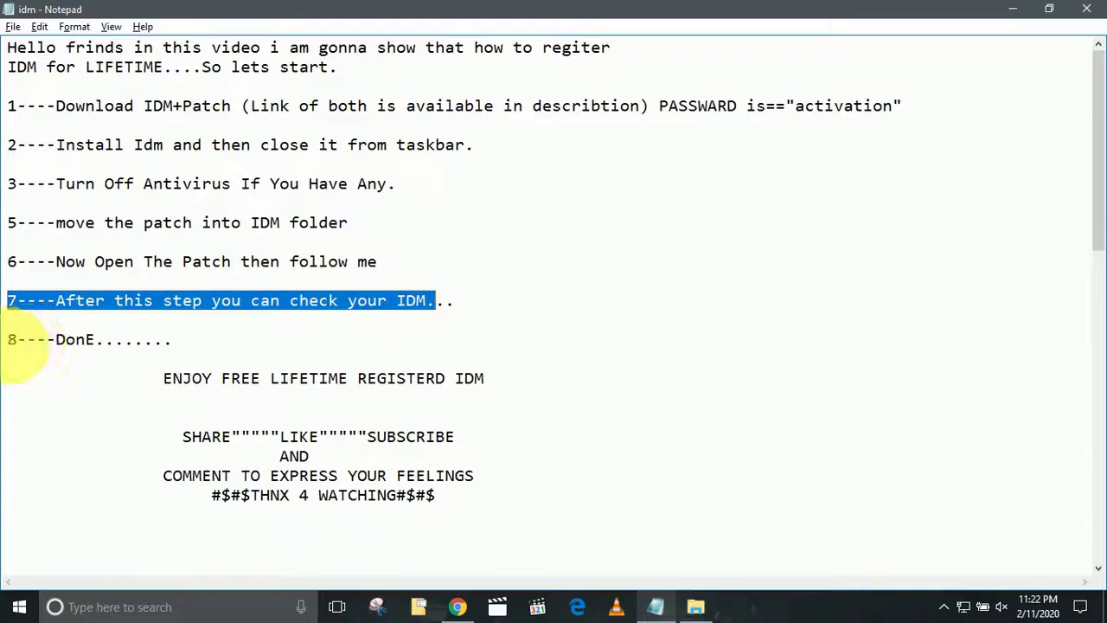
drag(9, 340, 65, 341)
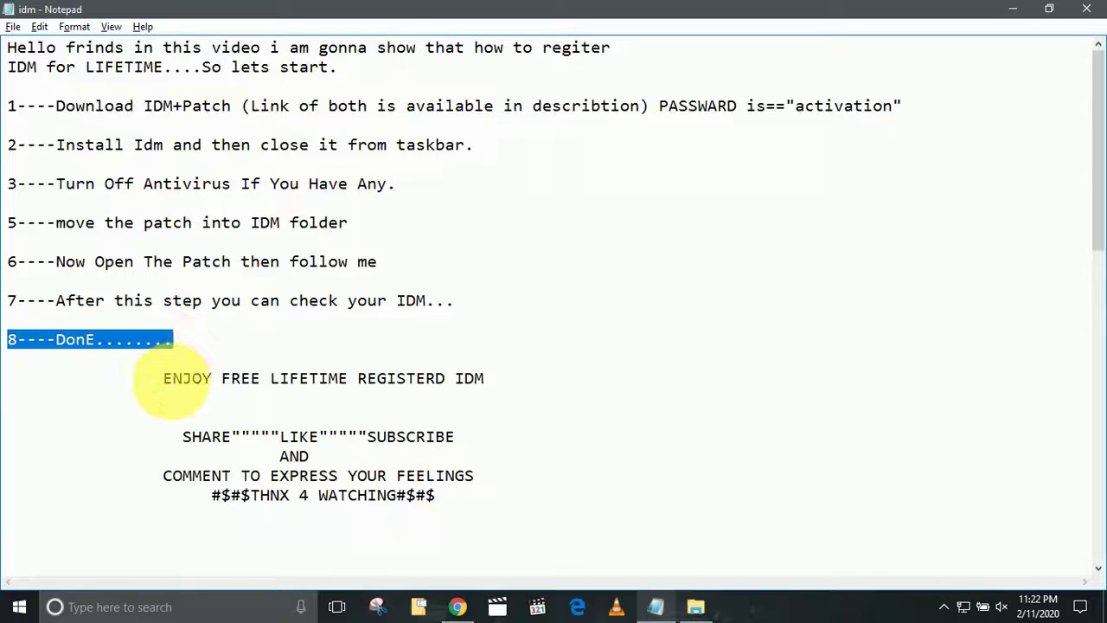